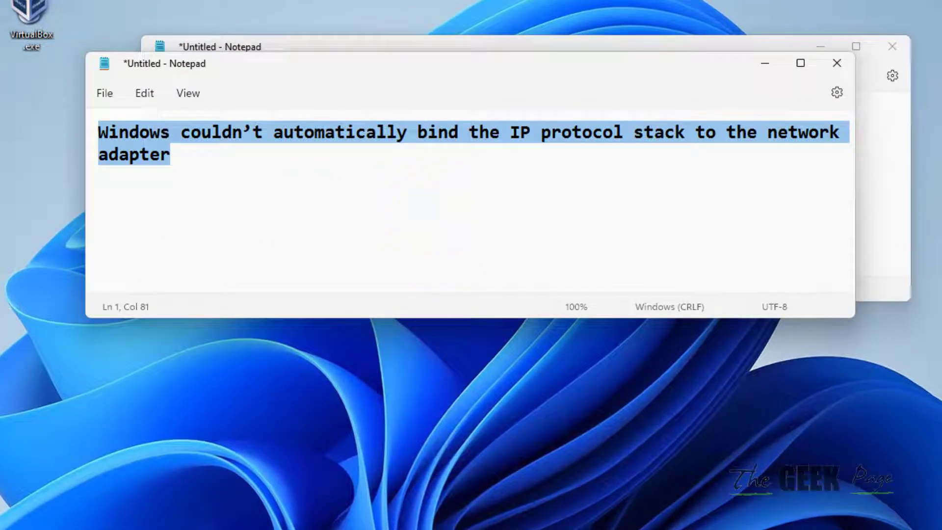
- Open the View network connections control panel from Windows search
{"action": "key", "text": "super+s"}
{"action": "type", "text": "vie"}
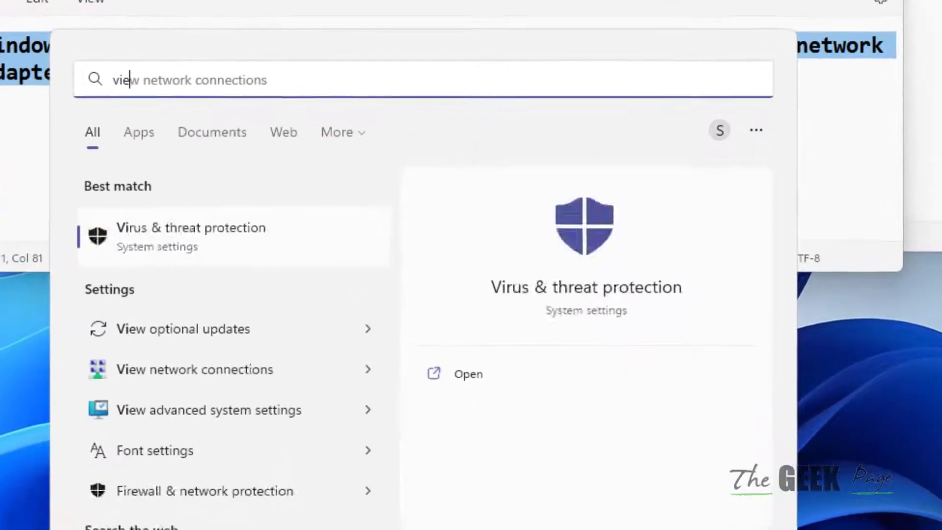
{"action": "type", "text": "w net"}
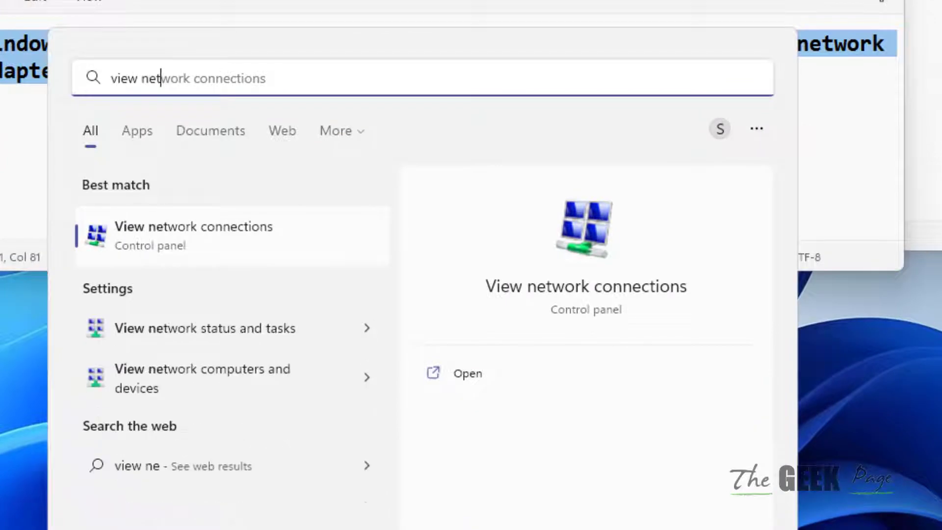
{"action": "type", "text": "work connections"}
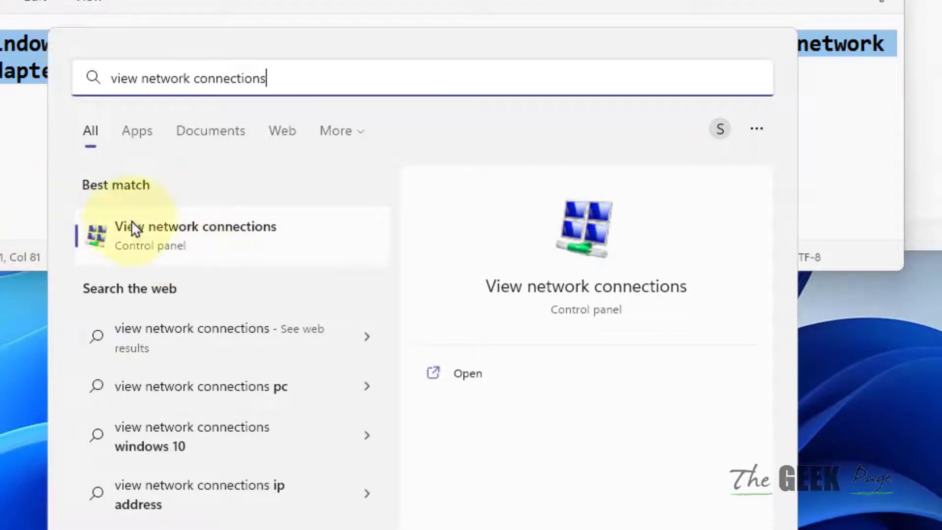
{"action": "left_click", "coordinate": [228, 240]}
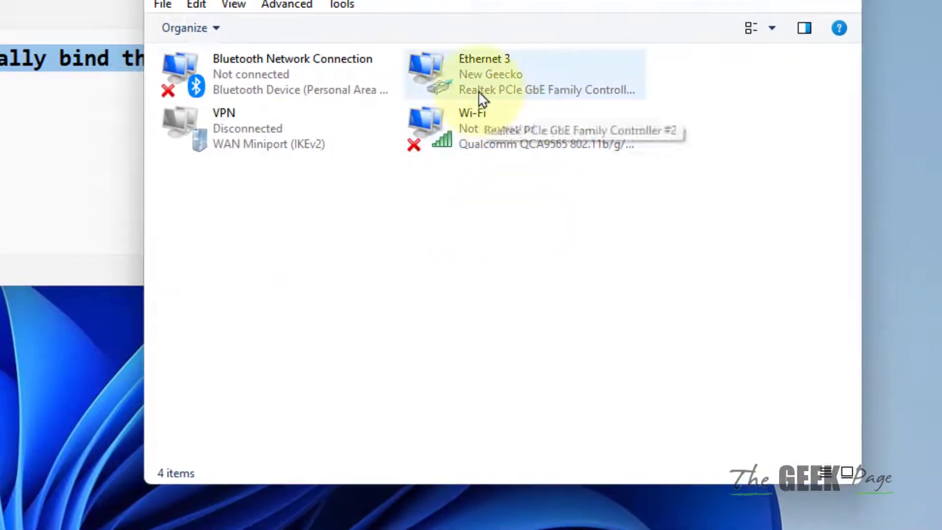
- Open the Properties of the Ethernet 3 adapter rather than Wi-Fi
{"action": "left_click", "coordinate": [484, 257]}
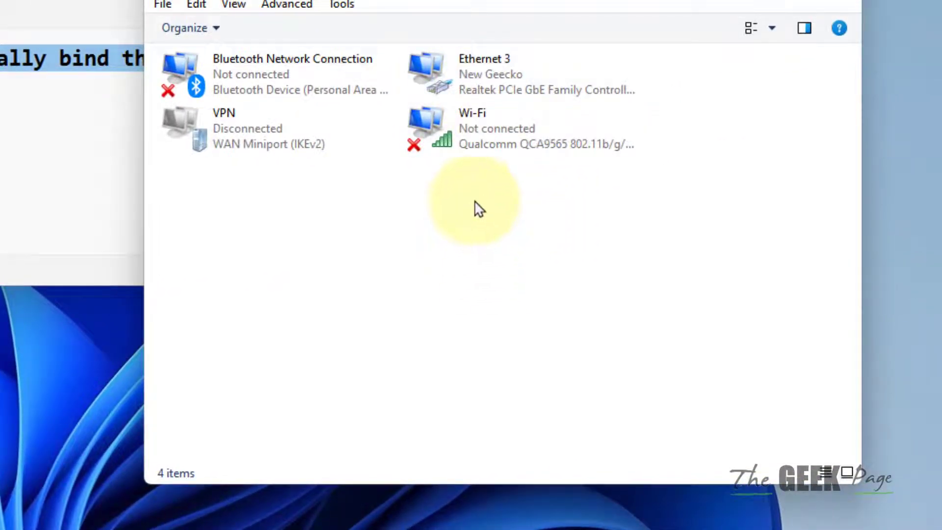
{"action": "right_click", "coordinate": [455, 145]}
{"action": "left_click", "coordinate": [409, 237]}
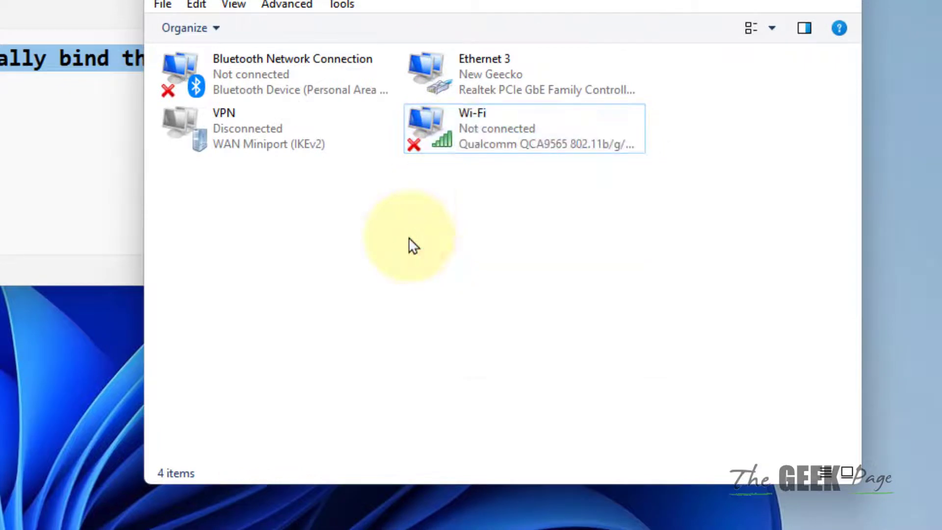
{"action": "right_click", "coordinate": [467, 75]}
{"action": "left_click", "coordinate": [531, 261]}
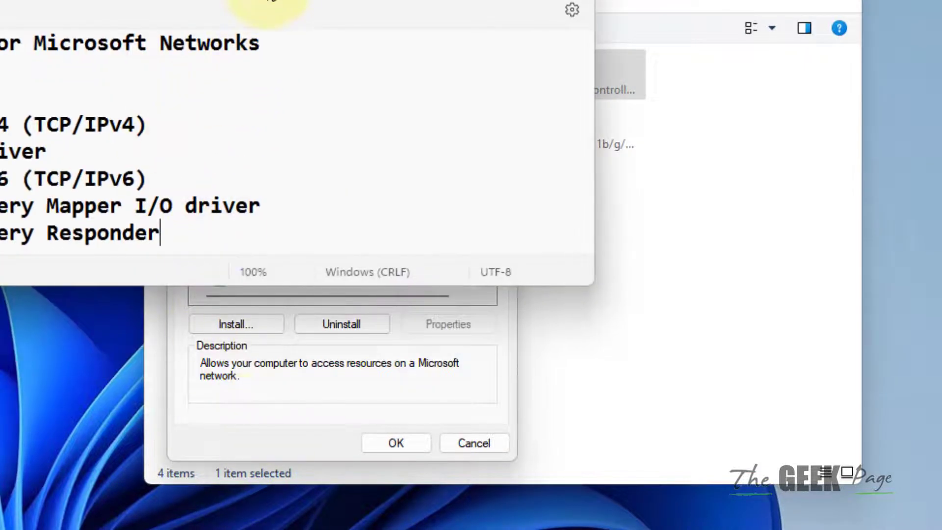
- Arrange the notes and Ethernet 3 Properties windows side by side
{"action": "left_click_drag", "start_coordinate": [269, 1], "coordinate": [927, 201]}
{"action": "left_click_drag", "start_coordinate": [412, 33], "coordinate": [252, 53]}
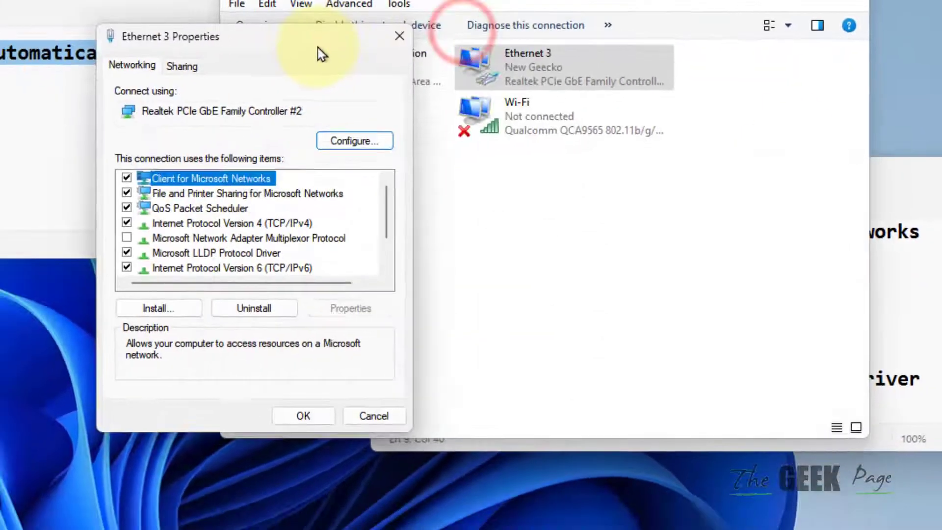
{"action": "left_click_drag", "start_coordinate": [317, 48], "coordinate": [206, 53]}
{"action": "left_click", "coordinate": [906, 172]}
{"action": "left_click_drag", "start_coordinate": [663, 153], "coordinate": [588, 100]}
- Check the QoS Packet Scheduler, Bridge driver and IPv4 notes against the adapter's items
{"action": "left_click_drag", "start_coordinate": [374, 141], "coordinate": [811, 150]}
{"action": "triple_click", "coordinate": [570, 162]}
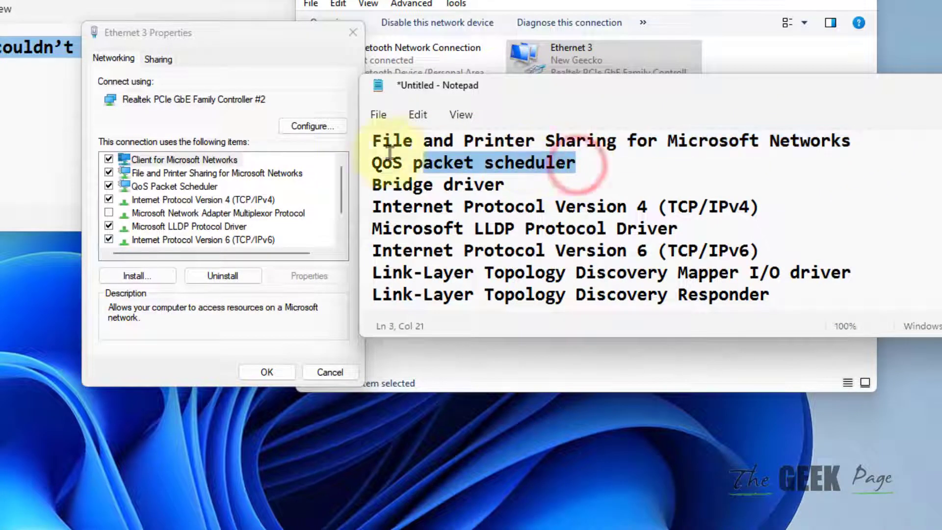
{"action": "left_click", "coordinate": [507, 185]}
{"action": "triple_click", "coordinate": [475, 185]}
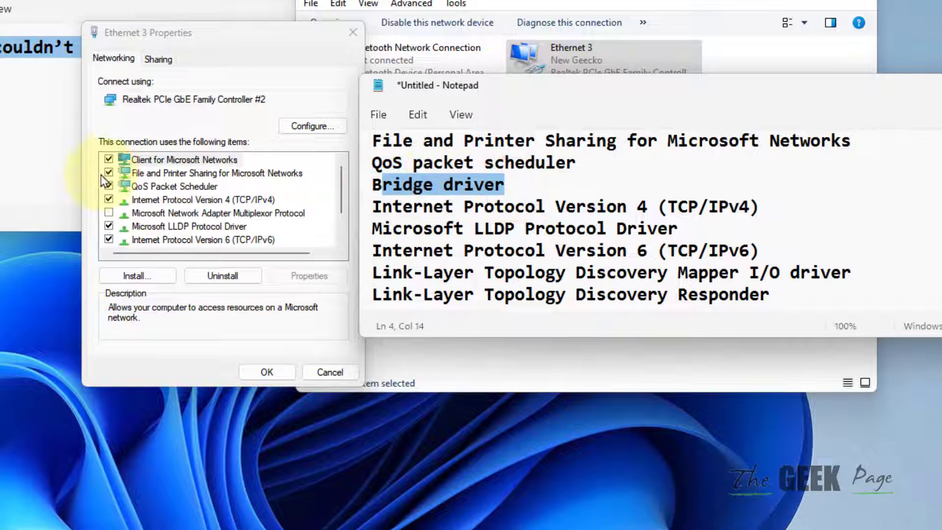
{"action": "left_click", "coordinate": [108, 212]}
{"action": "left_click", "coordinate": [494, 206]}
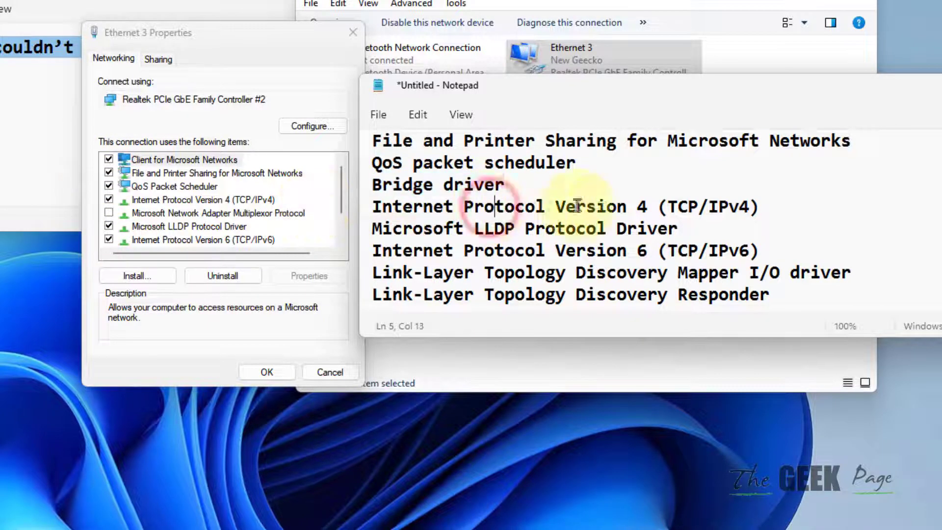
{"action": "left_click", "coordinate": [111, 201]}
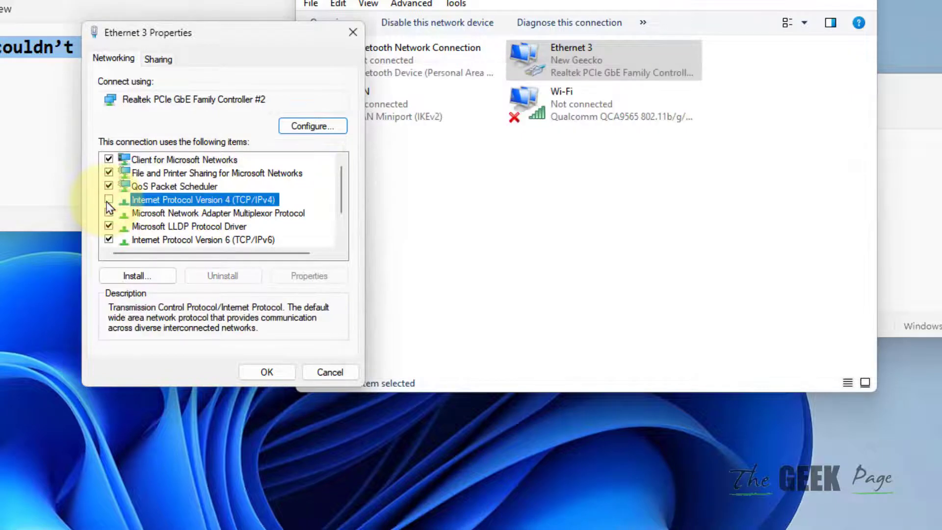
- Review the LLDP and Client for Microsoft Networks lines, showing the full notes list
{"action": "left_click", "coordinate": [543, 235]}
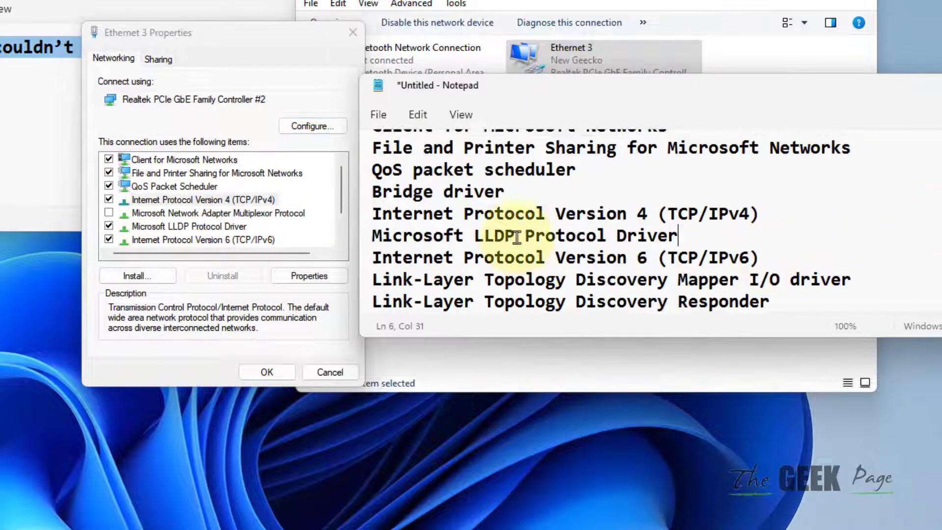
{"action": "left_click_drag", "start_coordinate": [342, 189], "coordinate": [342, 210]}
{"action": "left_click", "coordinate": [898, 227]}
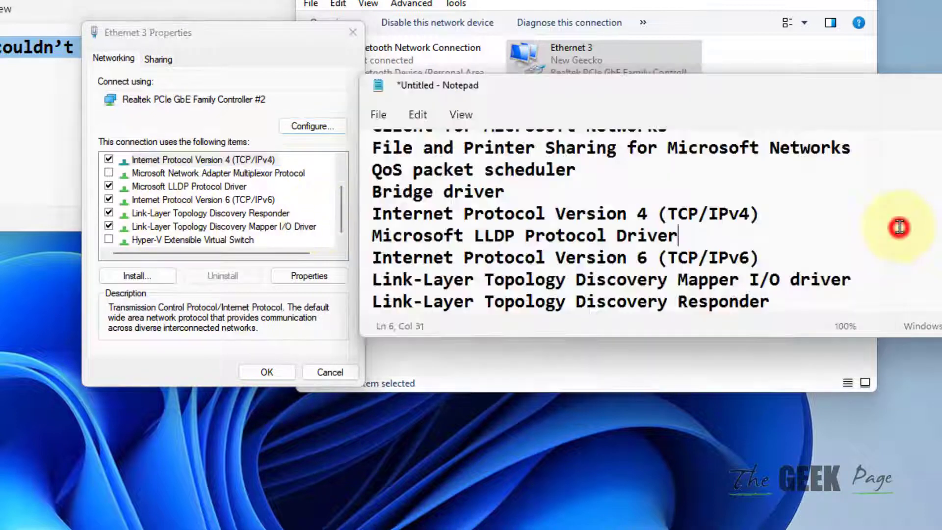
{"action": "left_click_drag", "start_coordinate": [784, 304], "coordinate": [380, 110]}
{"action": "left_click", "coordinate": [373, 150]}
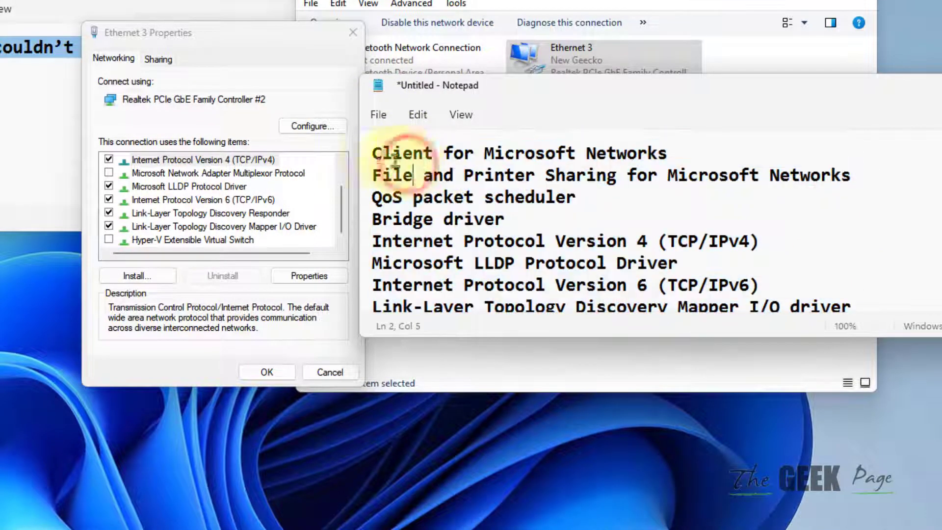
{"action": "triple_click", "coordinate": [371, 152]}
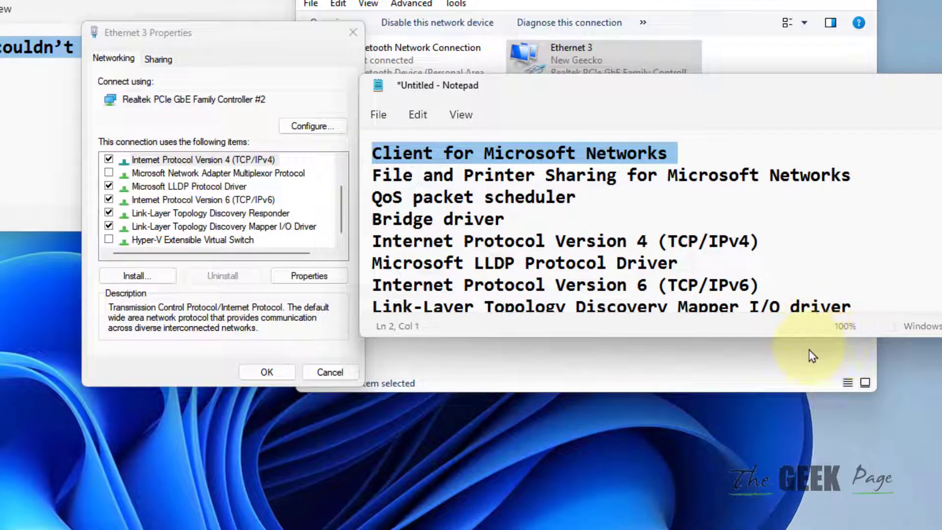
{"action": "left_click_drag", "start_coordinate": [810, 339], "coordinate": [810, 421]}
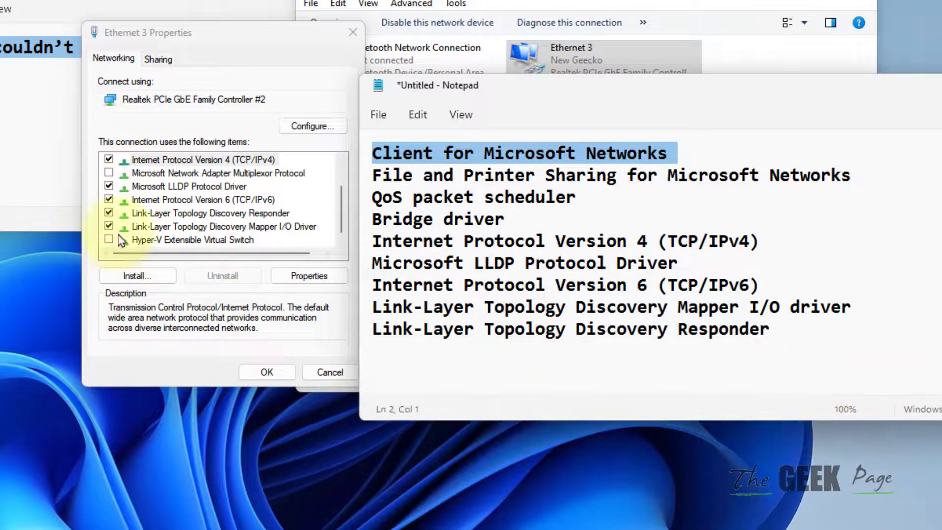
{"action": "left_click", "coordinate": [348, 137]}
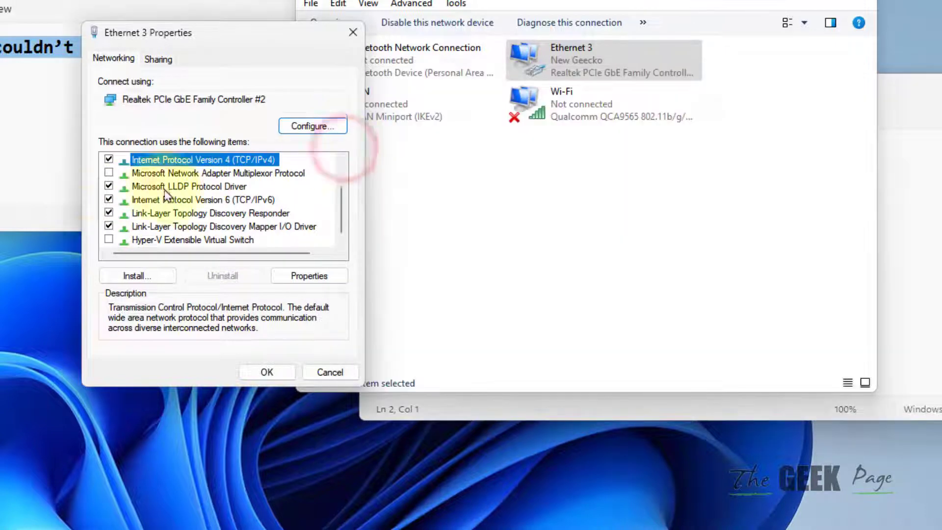
- Close Ethernet 3 Properties with OK and run Command Prompt as administrator
{"action": "left_click", "coordinate": [260, 372]}
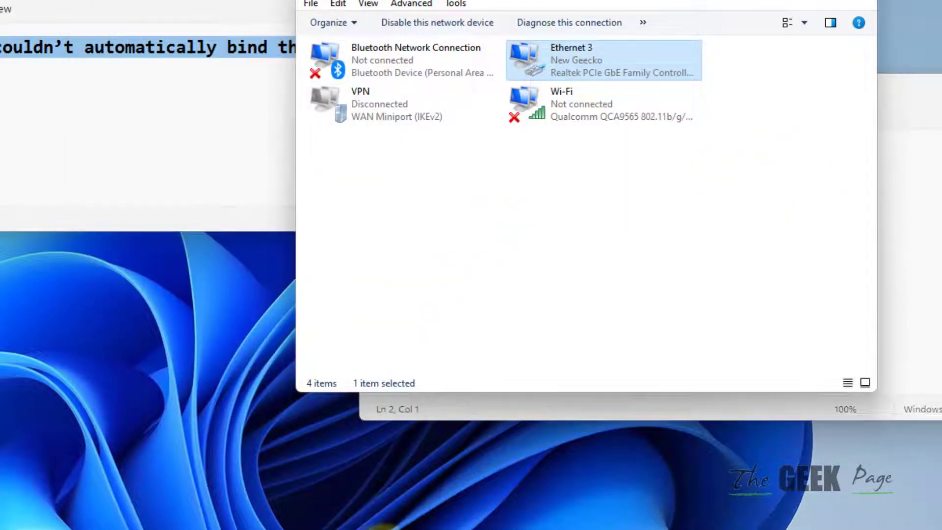
{"action": "mouse_move", "coordinate": [305, 529]}
{"action": "key", "text": "super+s"}
{"action": "type", "text": "c"}
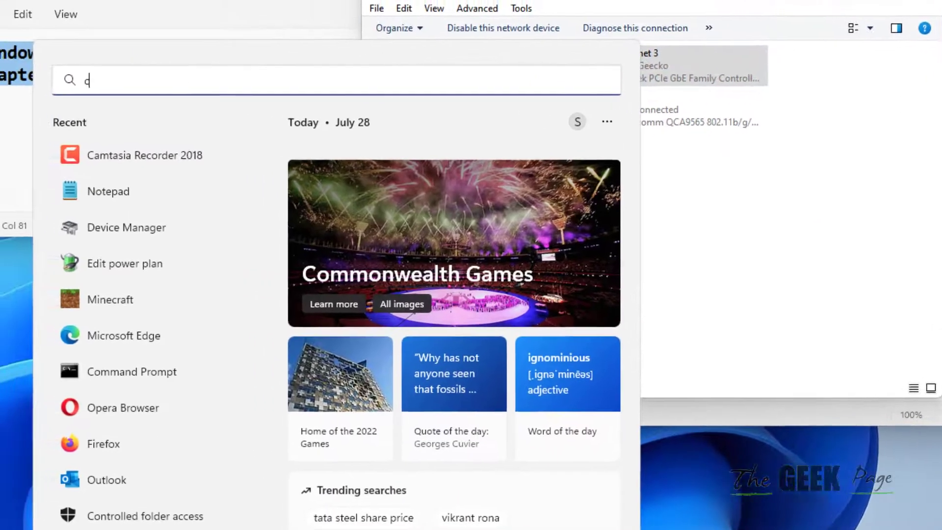
{"action": "type", "text": "omm"}
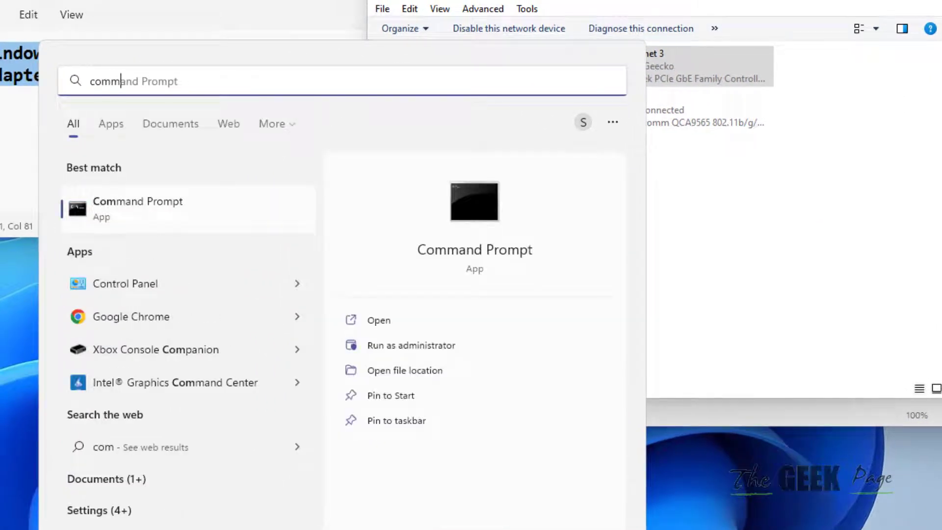
{"action": "type", "text": "and prompt"}
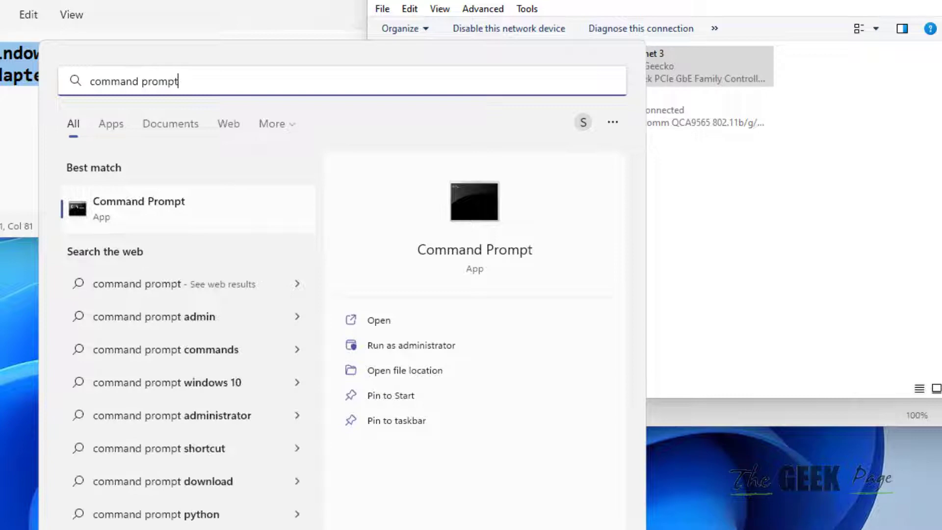
{"action": "right_click", "coordinate": [152, 217]}
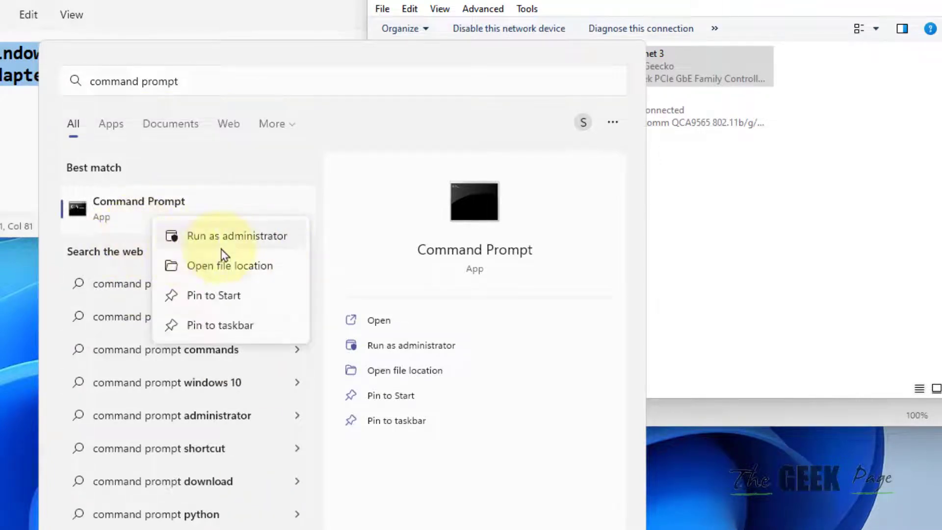
{"action": "left_click", "coordinate": [236, 245]}
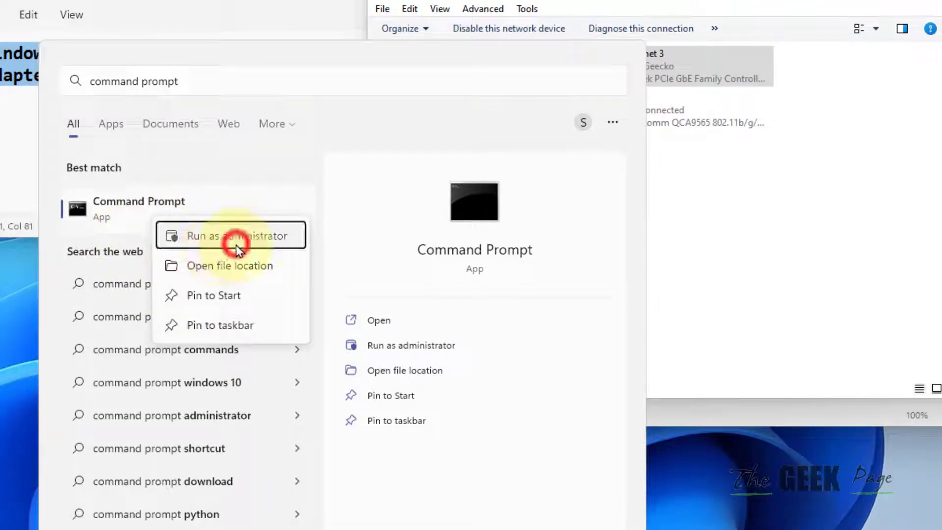
{"action": "left_click", "coordinate": [290, 347]}
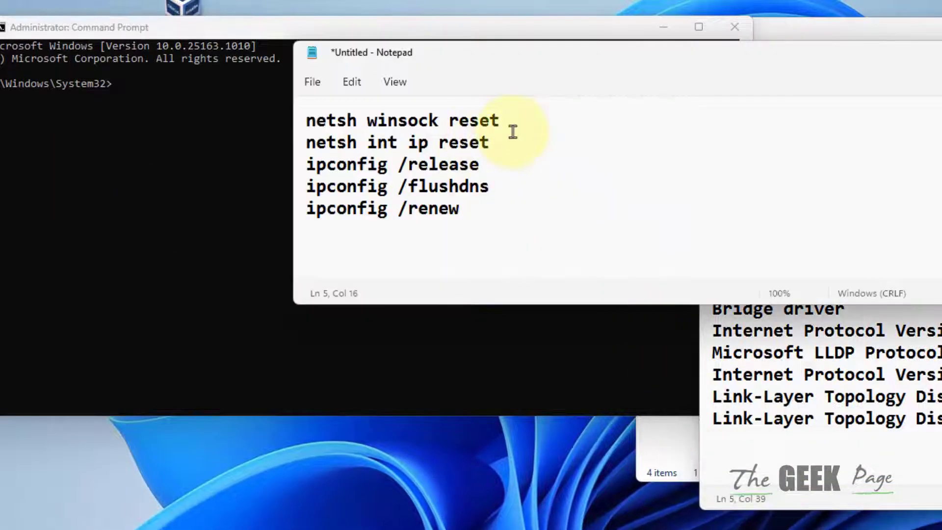
- Copy 'netsh winsock reset' from the notes and run it at the admin prompt
{"action": "left_click_drag", "start_coordinate": [509, 122], "coordinate": [380, 110]}
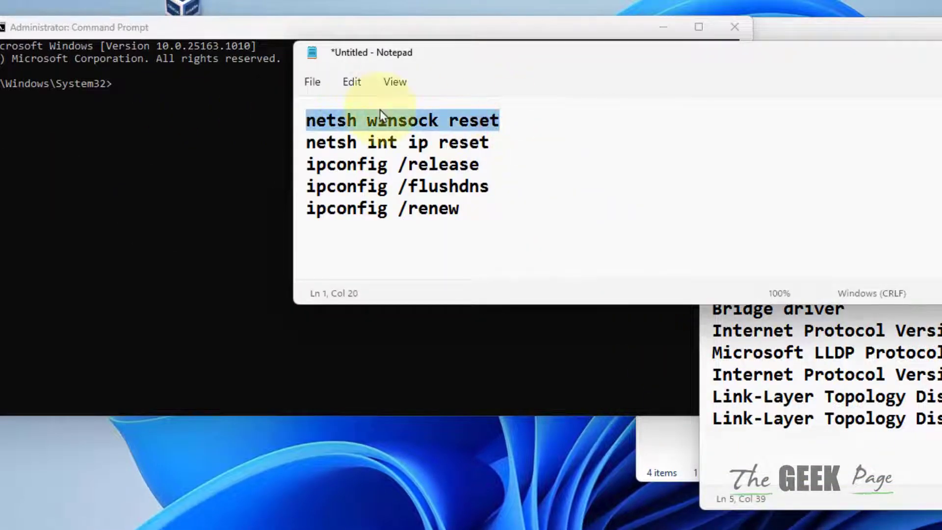
{"action": "right_click", "coordinate": [390, 127]}
{"action": "left_click", "coordinate": [451, 206]}
{"action": "left_click", "coordinate": [191, 96]}
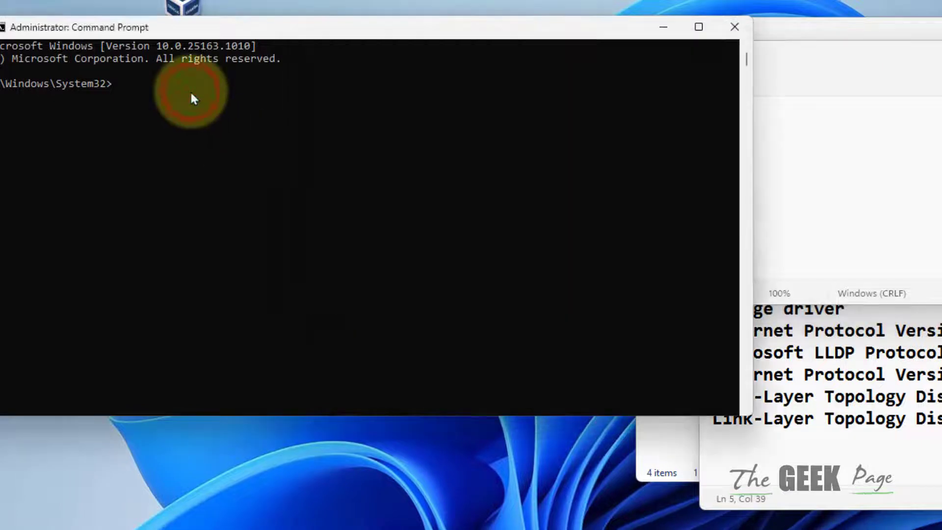
{"action": "right_click", "coordinate": [193, 97]}
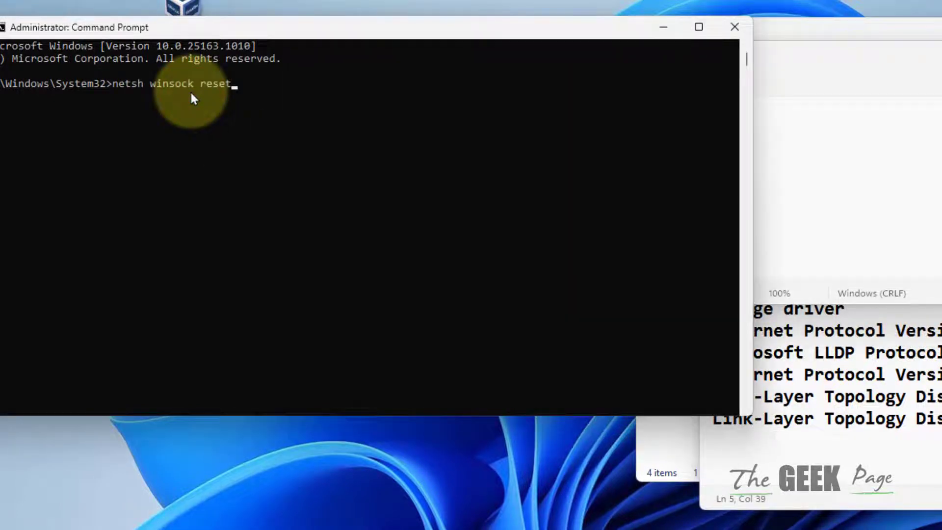
{"action": "key", "text": "Return"}
- Copy 'netsh int ip reset' from the notes and run it at the prompt
{"action": "left_click", "coordinate": [858, 217]}
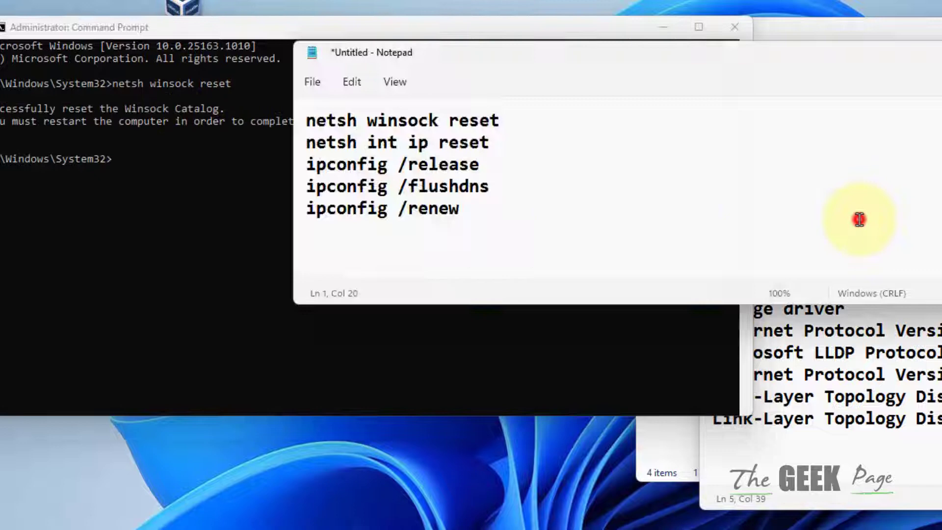
{"action": "left_click_drag", "start_coordinate": [515, 143], "coordinate": [284, 143]}
{"action": "right_click", "coordinate": [314, 142]}
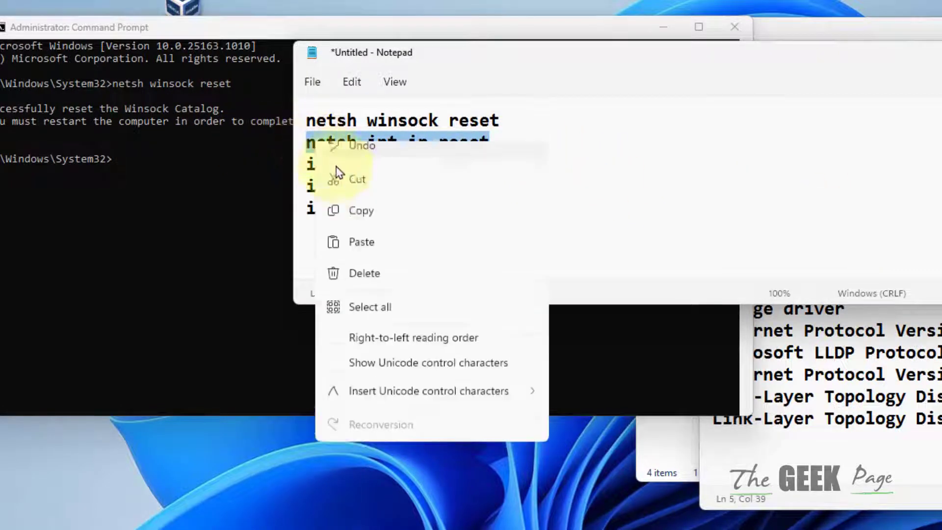
{"action": "left_click", "coordinate": [385, 226]}
{"action": "left_click", "coordinate": [185, 161]}
{"action": "right_click", "coordinate": [184, 161]}
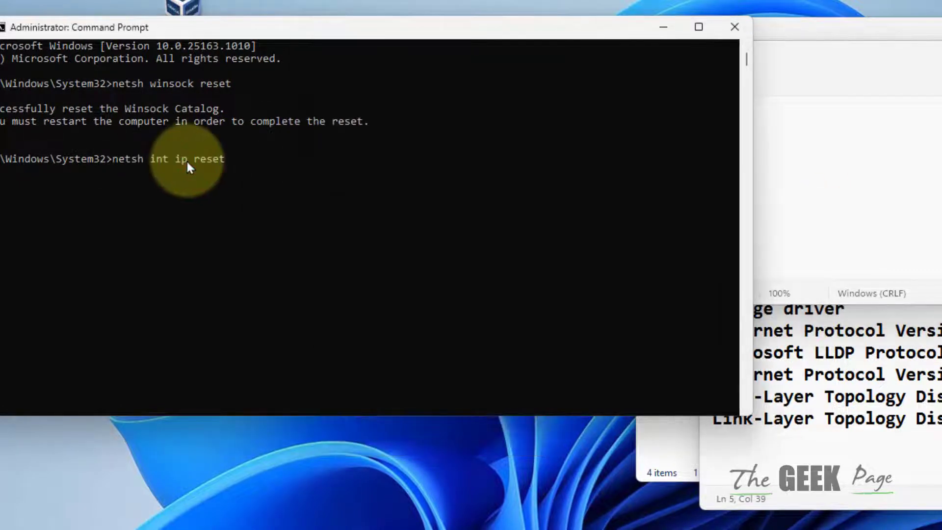
{"action": "key", "text": "Return"}
- Copy the 'ipconfig /release' line and select all five commands in the note
{"action": "left_click", "coordinate": [833, 177]}
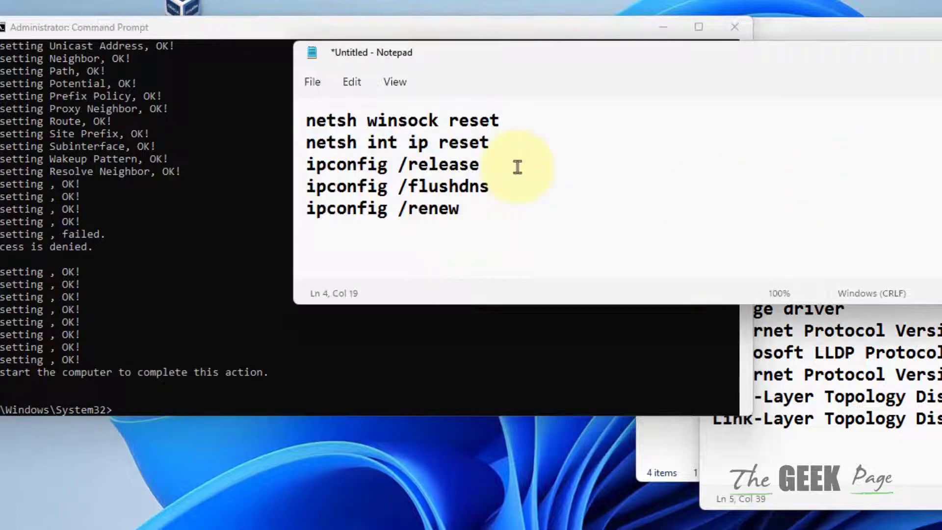
{"action": "left_click_drag", "start_coordinate": [511, 166], "coordinate": [295, 164]}
{"action": "right_click", "coordinate": [314, 164]}
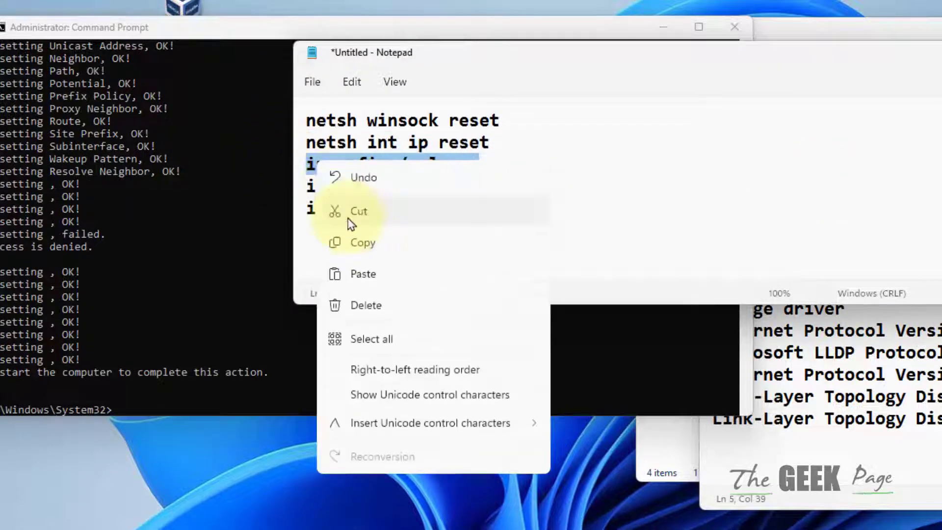
{"action": "left_click", "coordinate": [355, 246]}
{"action": "key", "text": "ctrl+a"}
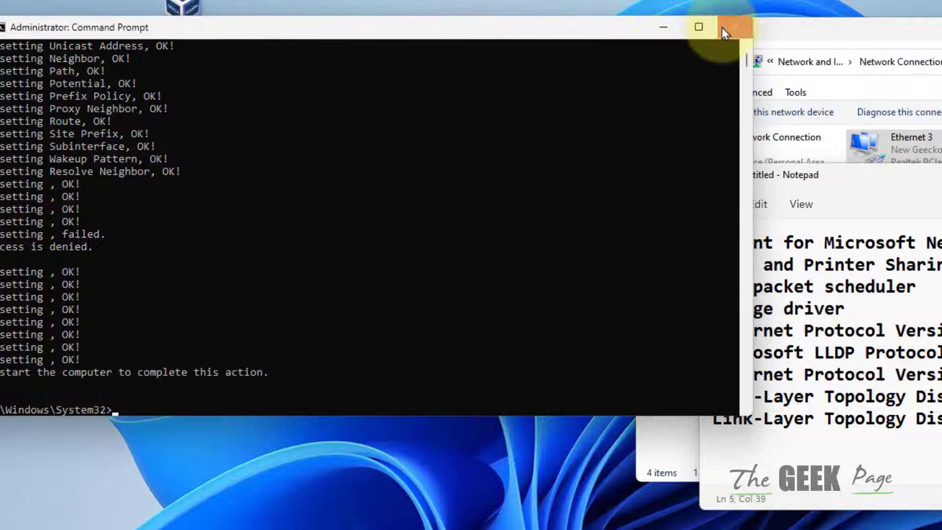
- Close Command Prompt and open the Services app
{"action": "left_click", "coordinate": [731, 27]}
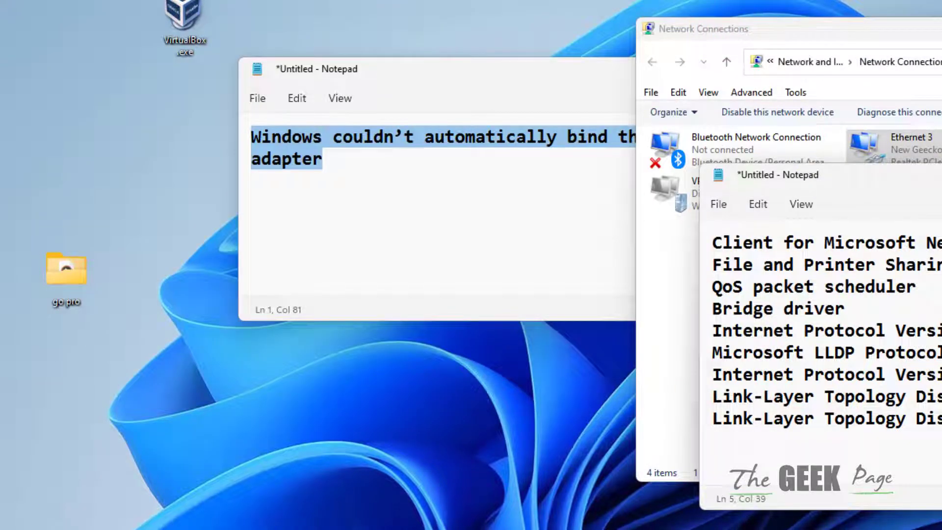
{"action": "key", "text": "super+s"}
{"action": "type", "text": "serv"}
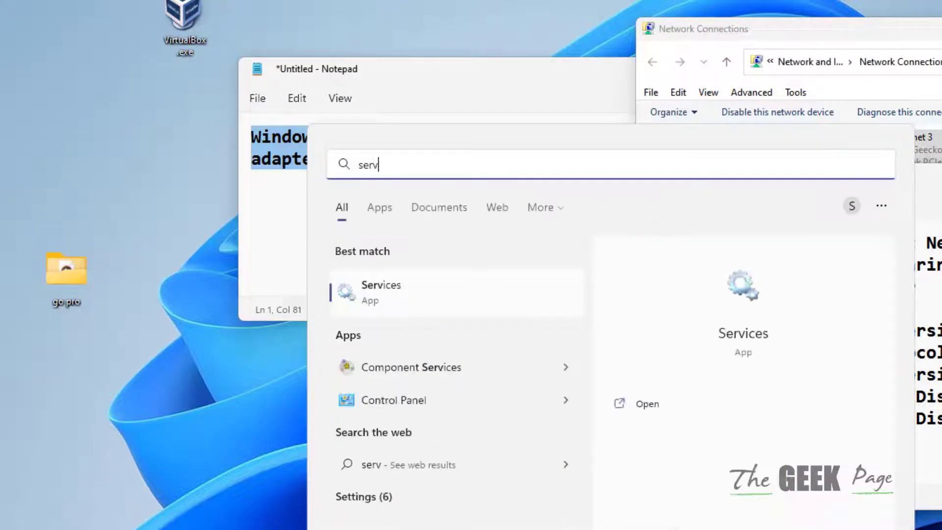
{"action": "type", "text": "ices"}
{"action": "left_click", "coordinate": [397, 302]}
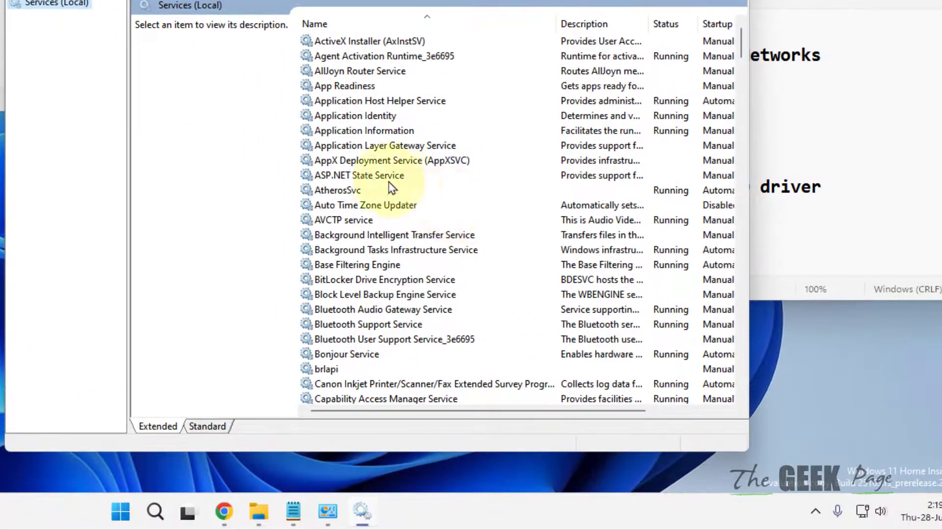
- Set the WLAN AutoConfig service's startup type to Automatic
{"action": "left_click", "coordinate": [382, 176]}
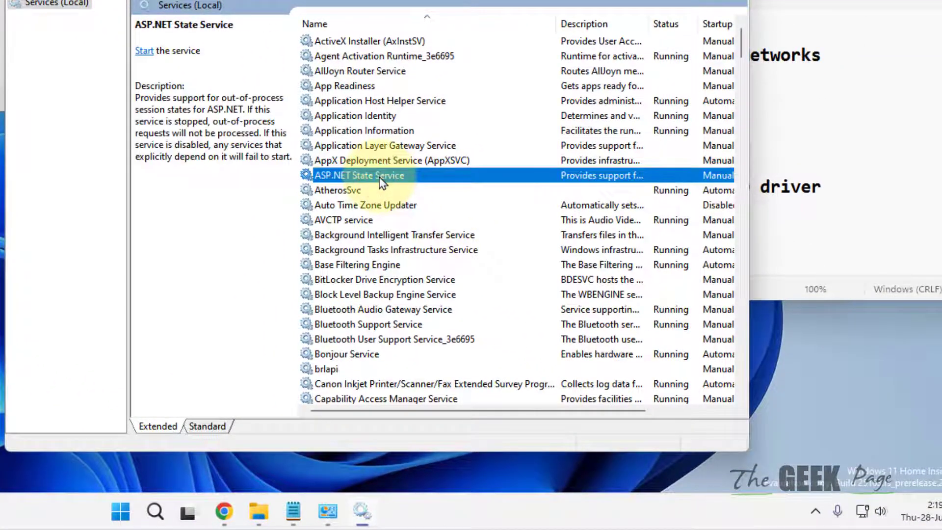
{"action": "type", "text": "wlan"}
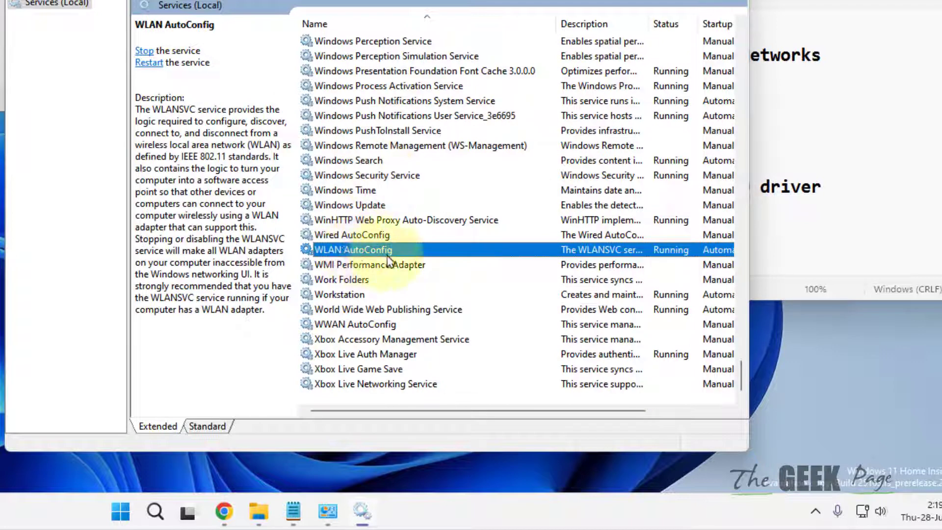
{"action": "double_click", "coordinate": [390, 255]}
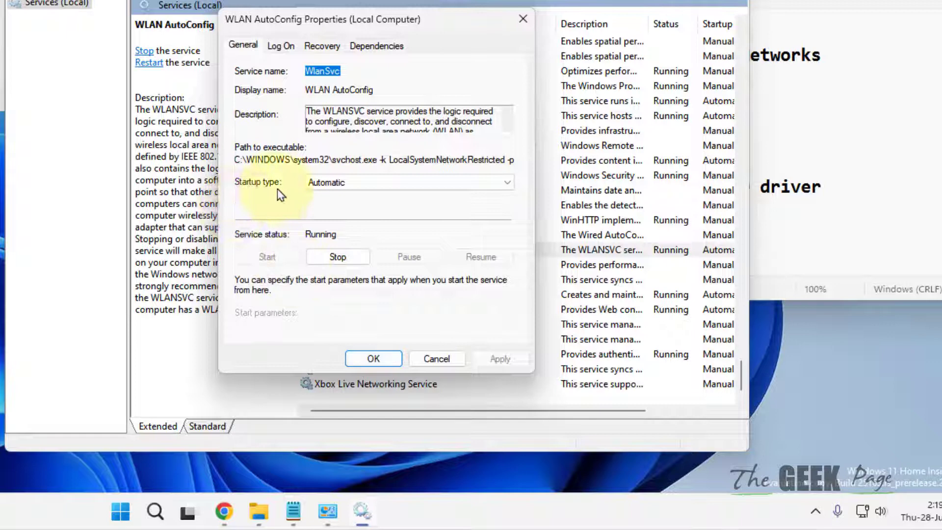
{"action": "left_click", "coordinate": [359, 184]}
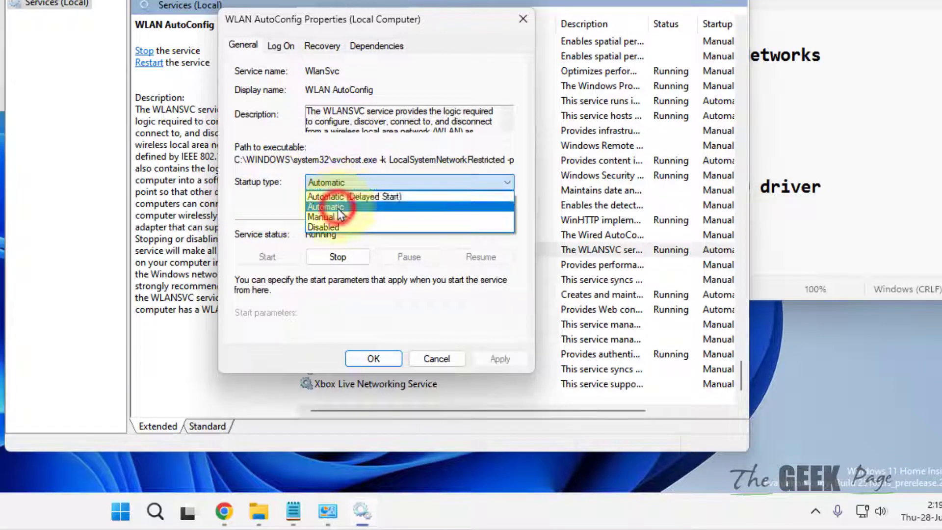
{"action": "left_click", "coordinate": [338, 208]}
{"action": "left_click", "coordinate": [332, 184]}
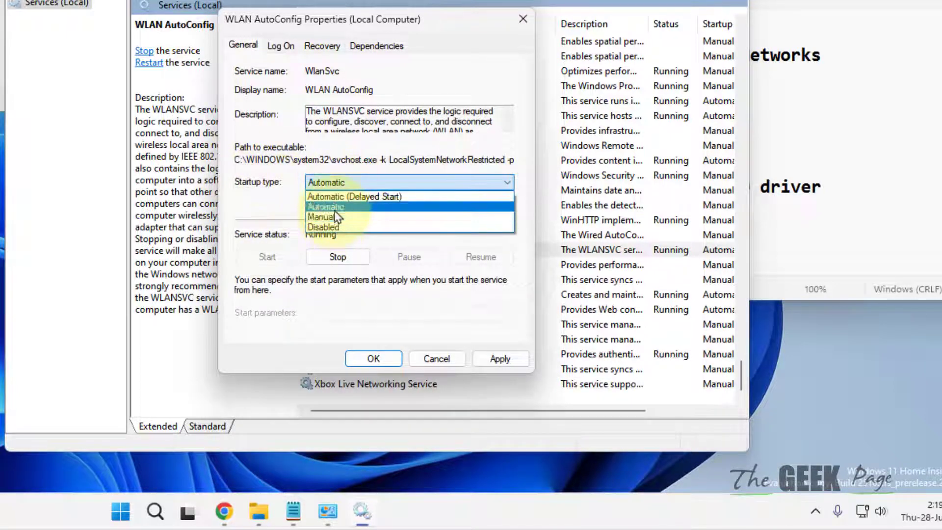
{"action": "left_click", "coordinate": [326, 207]}
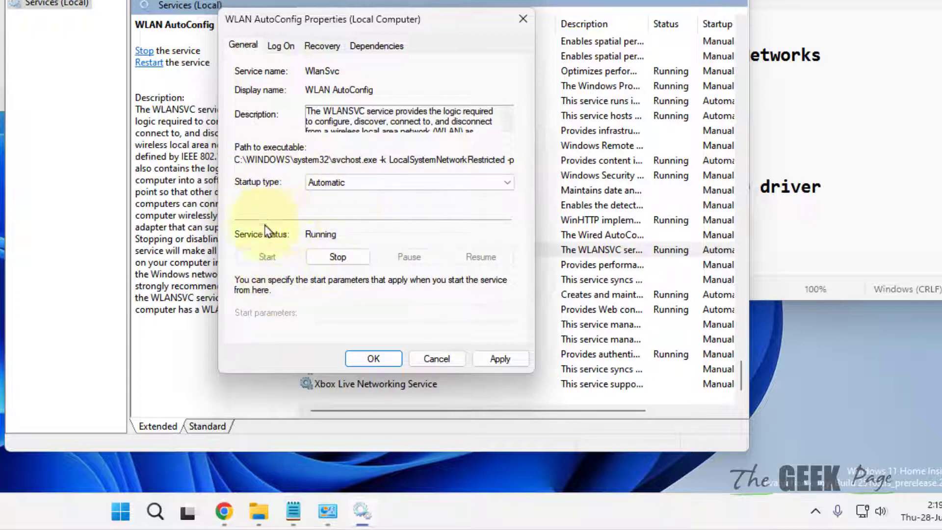
- Confirm the WLAN AutoConfig settings and launch Registry Editor with administrator approval
{"action": "left_click", "coordinate": [380, 364]}
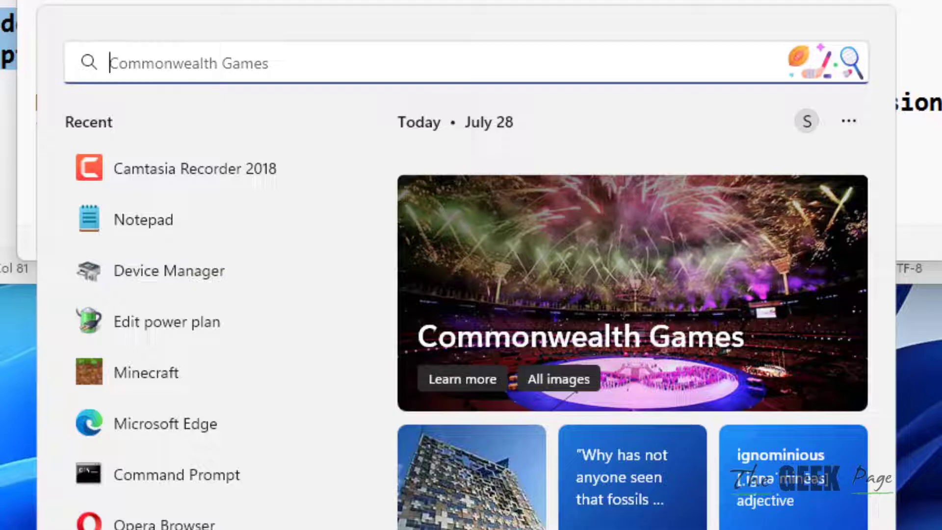
{"action": "type", "text": "regsi"}
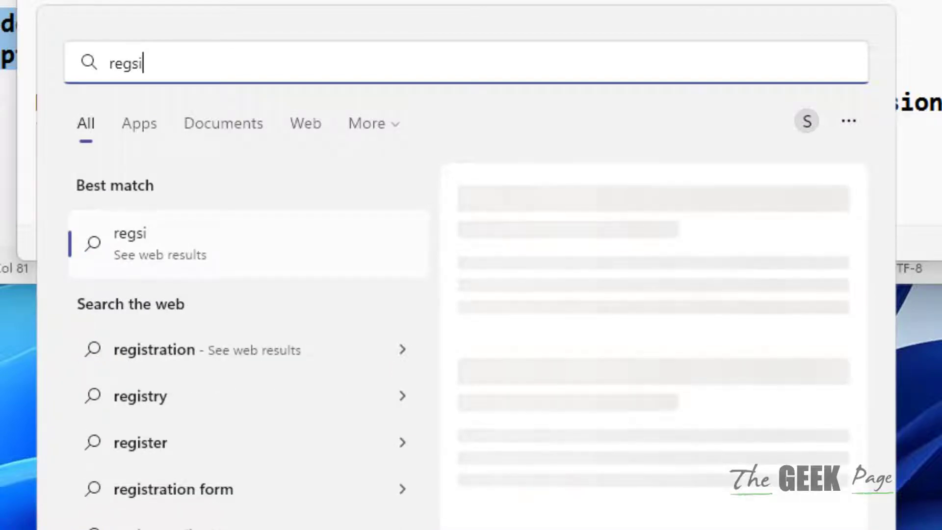
{"action": "key", "text": "BackSpace"}
{"action": "key", "text": "BackSpace"}
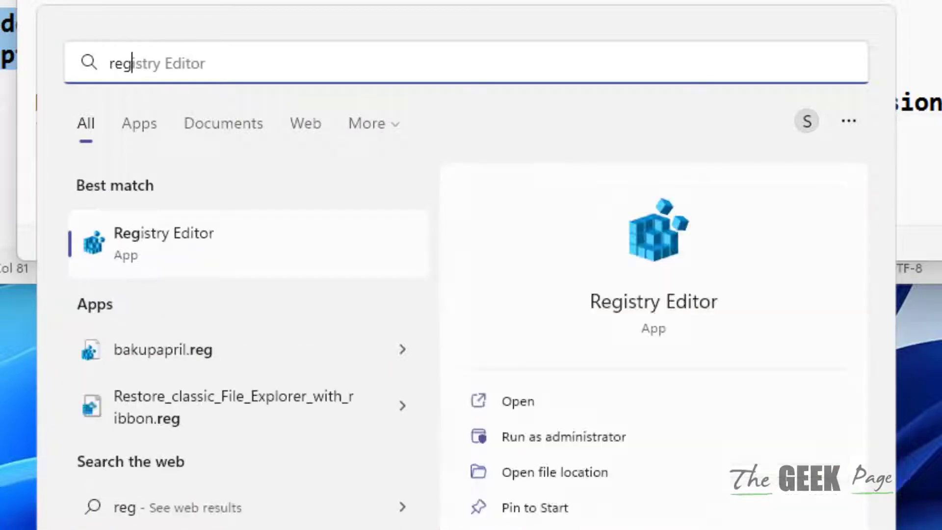
{"action": "type", "text": "istry editor"}
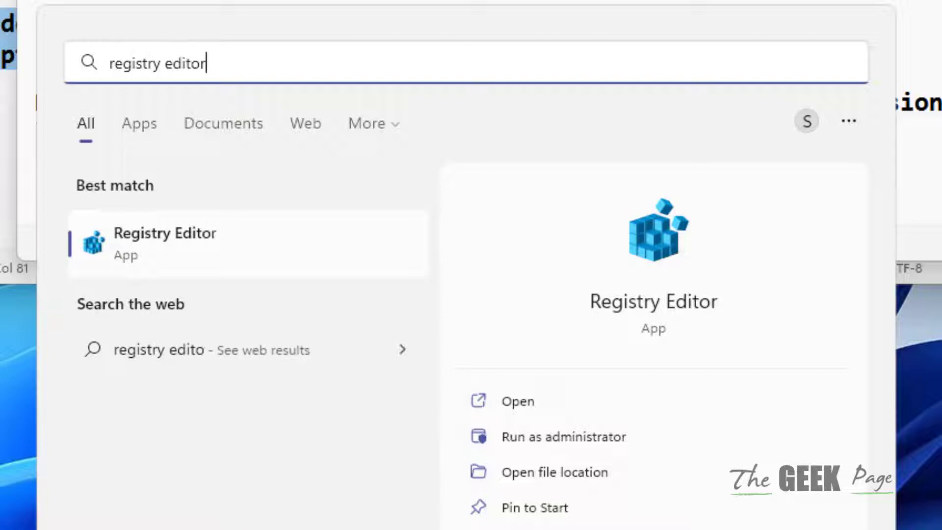
{"action": "left_click", "coordinate": [162, 246]}
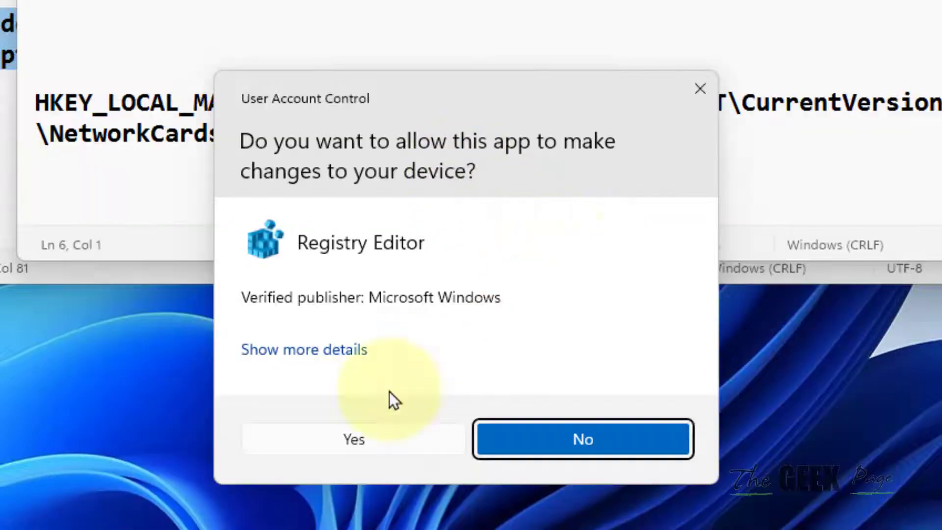
{"action": "left_click", "coordinate": [354, 441]}
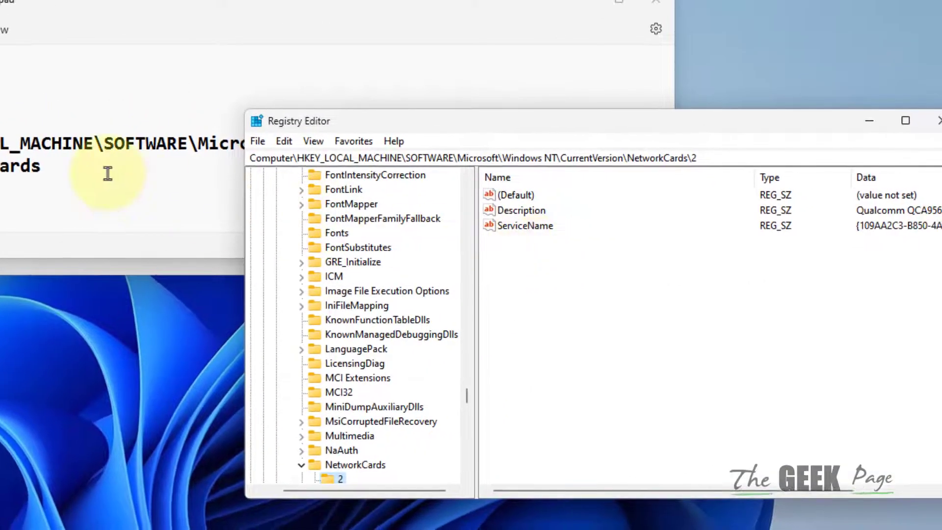
- Copy the NetworkCards registry path from the notes and select Registry Editor's address
{"action": "triple_click", "coordinate": [54, 166]}
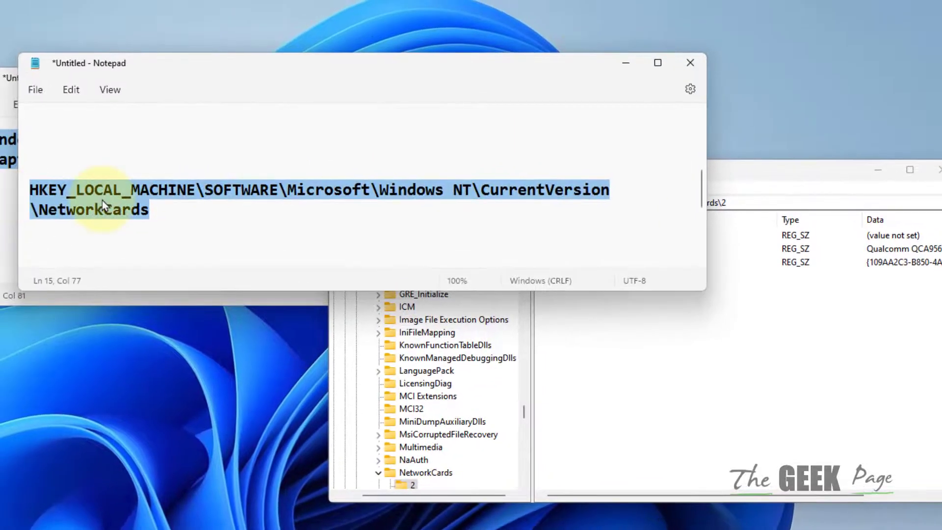
{"action": "right_click", "coordinate": [102, 200]}
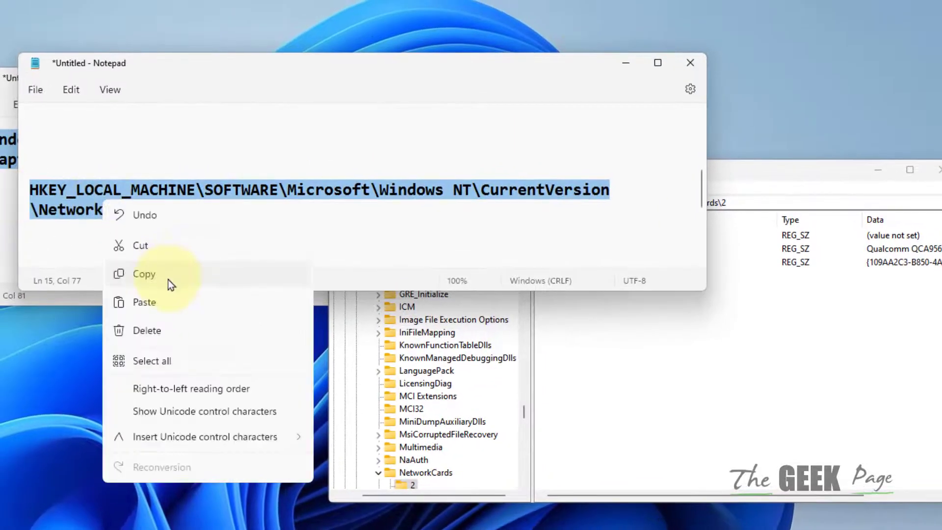
{"action": "left_click", "coordinate": [168, 274]}
{"action": "left_click", "coordinate": [754, 333]}
{"action": "left_click", "coordinate": [739, 203]}
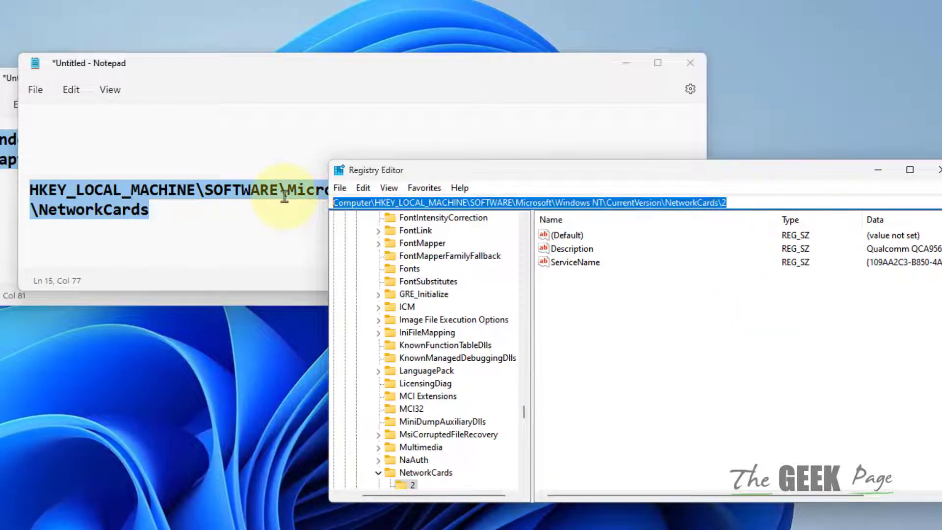
- Paste the NetworkCards path into the address bar and go to that key
{"action": "right_click", "coordinate": [374, 203]}
{"action": "left_click", "coordinate": [411, 264]}
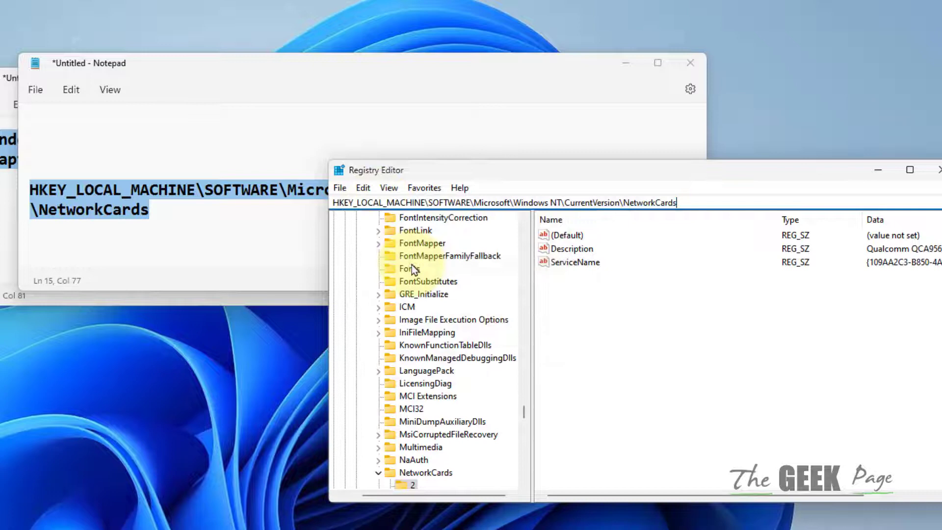
{"action": "key", "text": "Return"}
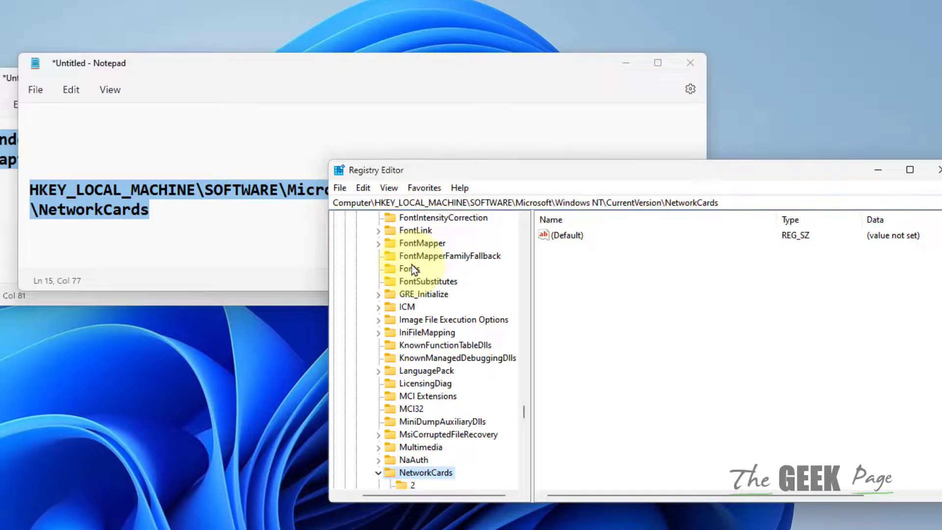
{"action": "scroll", "coordinate": [461, 270], "scroll_direction": "down", "scroll_amount": 2}
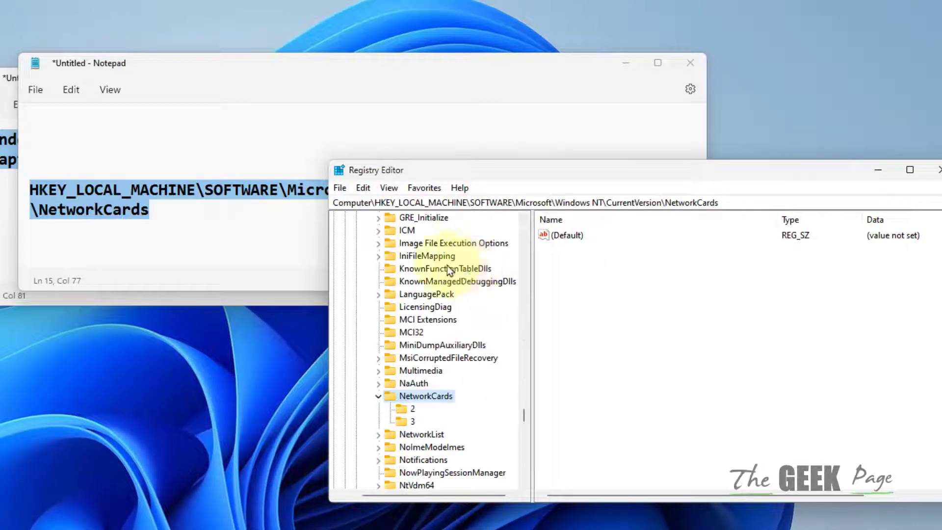
{"action": "scroll", "coordinate": [427, 319], "scroll_direction": "down", "scroll_amount": 2}
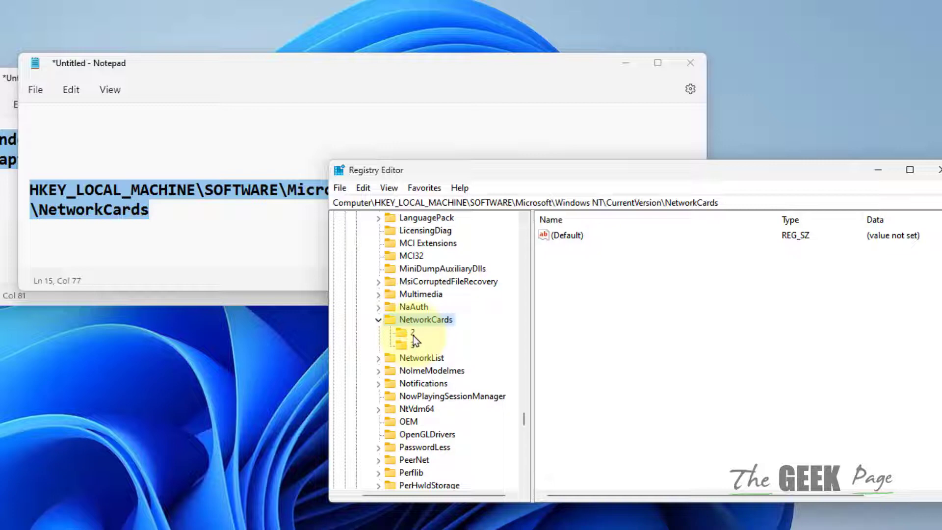
- Inspect subkey 2's Description, the Qualcomm adapter, without changing it
{"action": "left_click", "coordinate": [413, 335]}
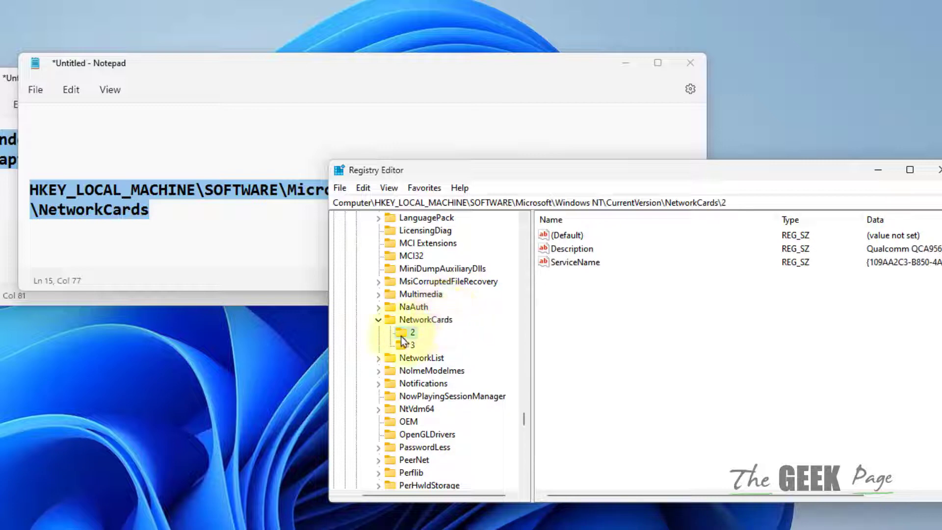
{"action": "double_click", "coordinate": [576, 251]}
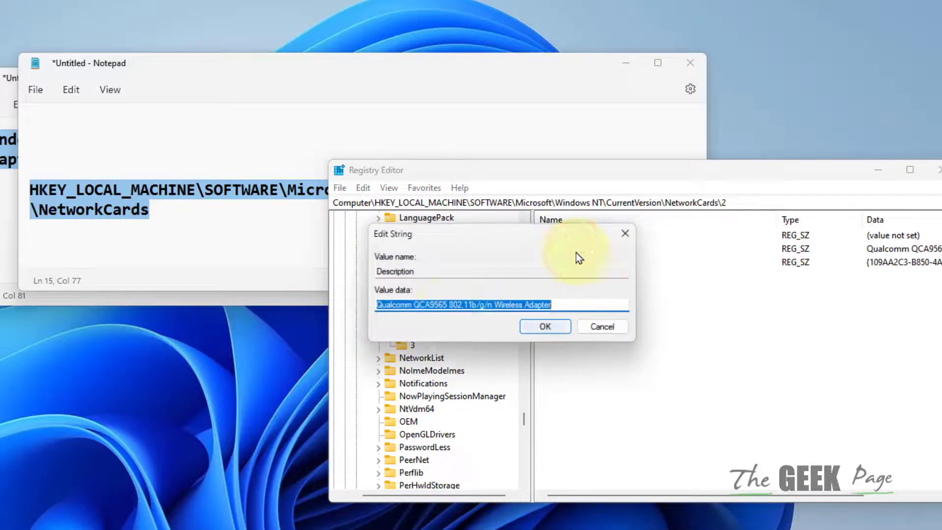
{"action": "left_click", "coordinate": [440, 305]}
{"action": "left_click_drag", "start_coordinate": [376, 305], "coordinate": [565, 313]}
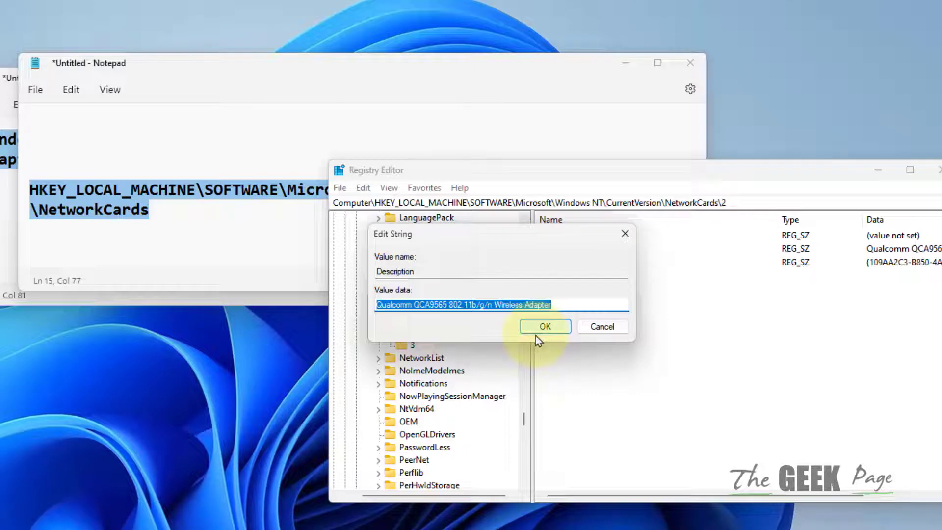
{"action": "left_click", "coordinate": [603, 326]}
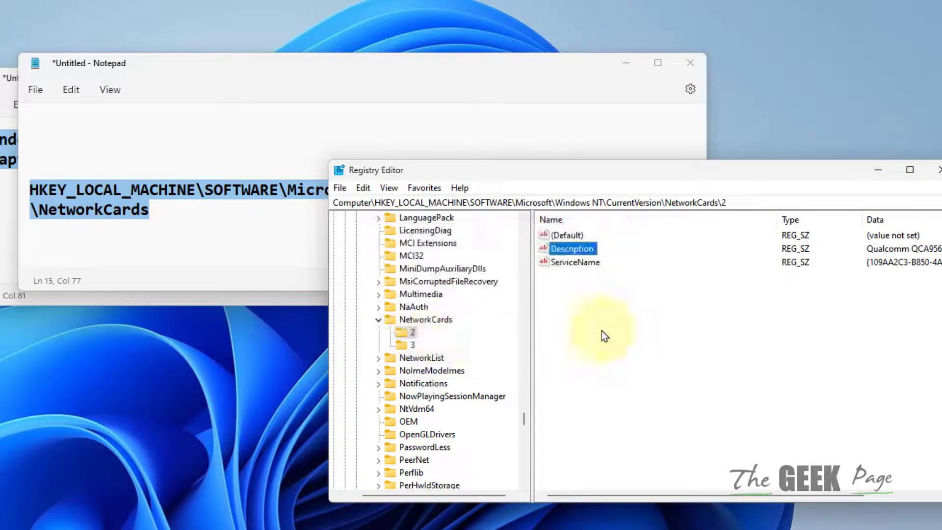
- Inspect subkey 3's Description, Realtek PCIe GbE Family Controller, leaving it unchanged
{"action": "left_click", "coordinate": [414, 345]}
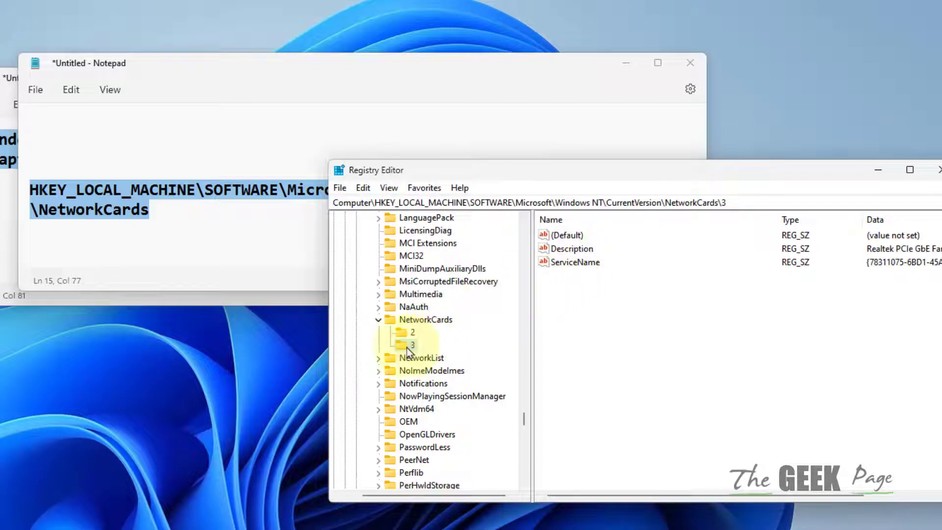
{"action": "double_click", "coordinate": [587, 248]}
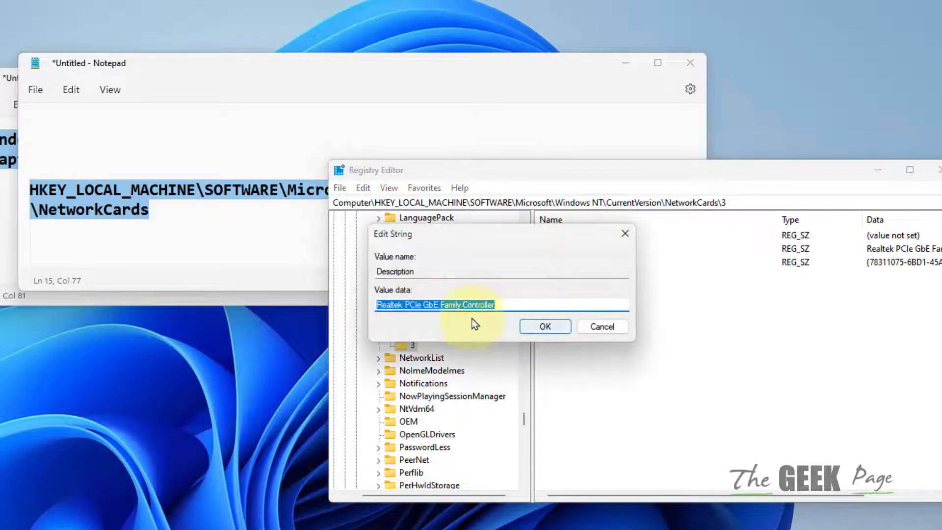
{"action": "left_click", "coordinate": [385, 305]}
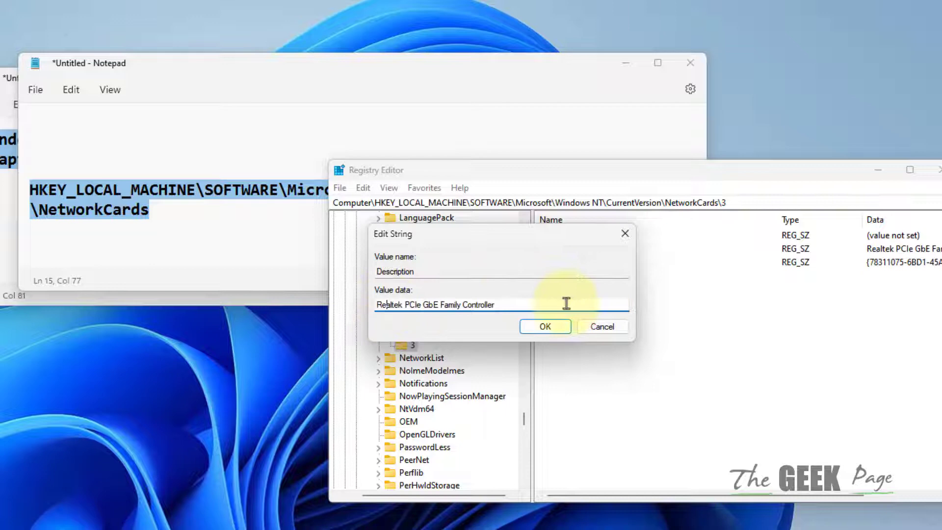
{"action": "left_click", "coordinate": [625, 235]}
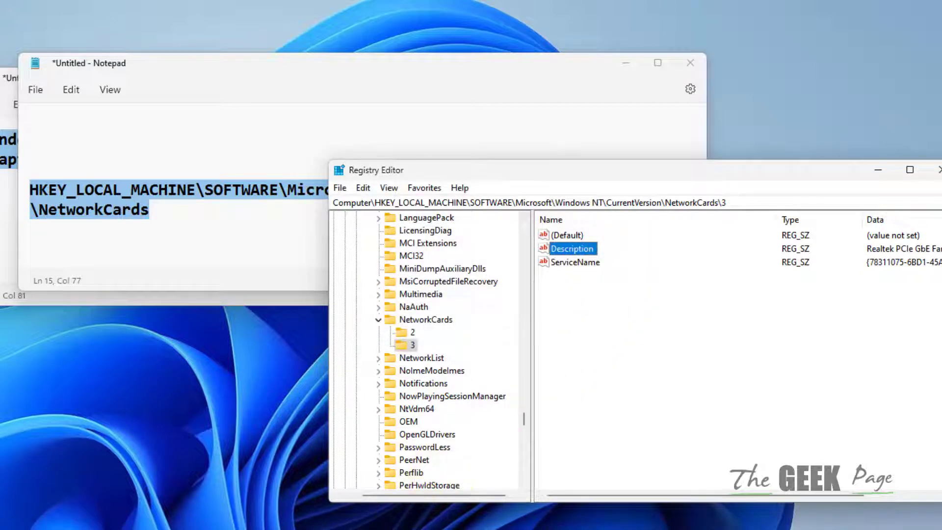
{"action": "key", "text": "super+s"}
{"action": "type", "text": "view n"}
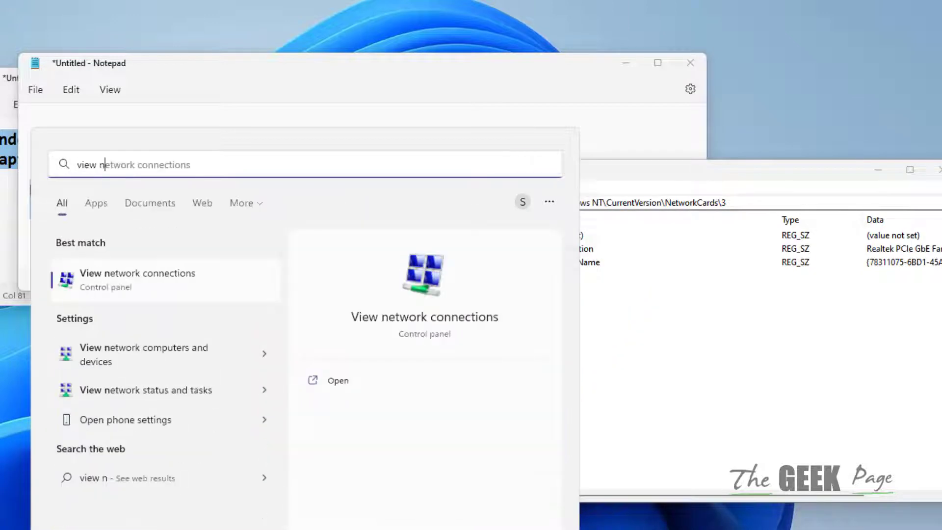
{"action": "type", "text": "et"}
{"action": "left_click", "coordinate": [133, 286]}
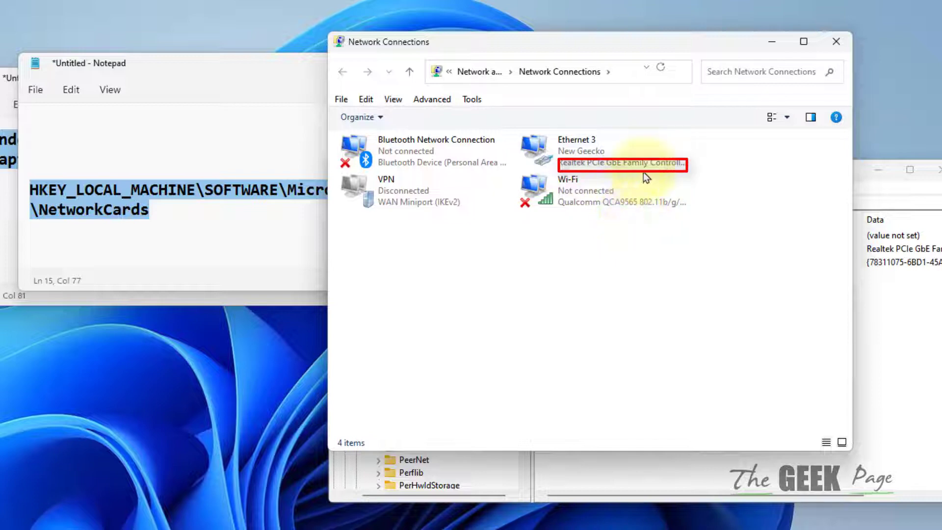
- Open the ServiceName value of NetworkCards\3 in Registry Editor
{"action": "left_click", "coordinate": [772, 43]}
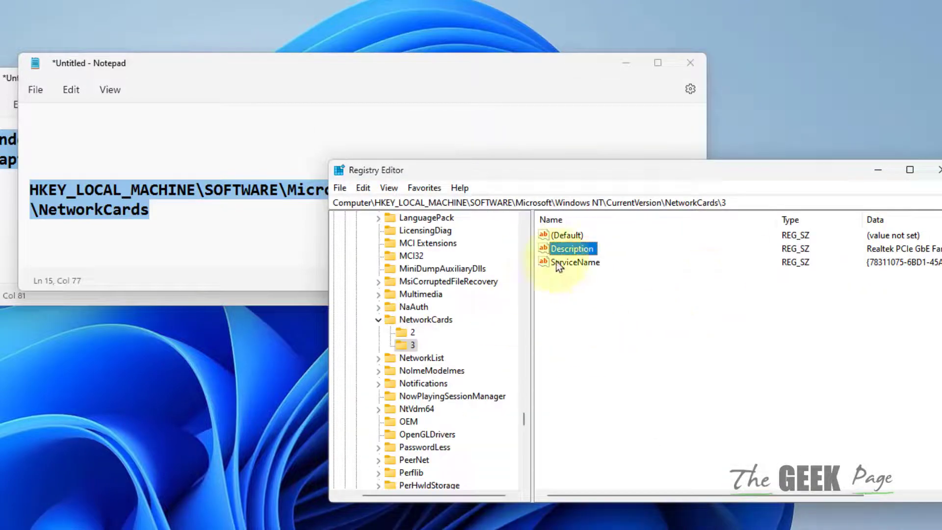
{"action": "double_click", "coordinate": [569, 245]}
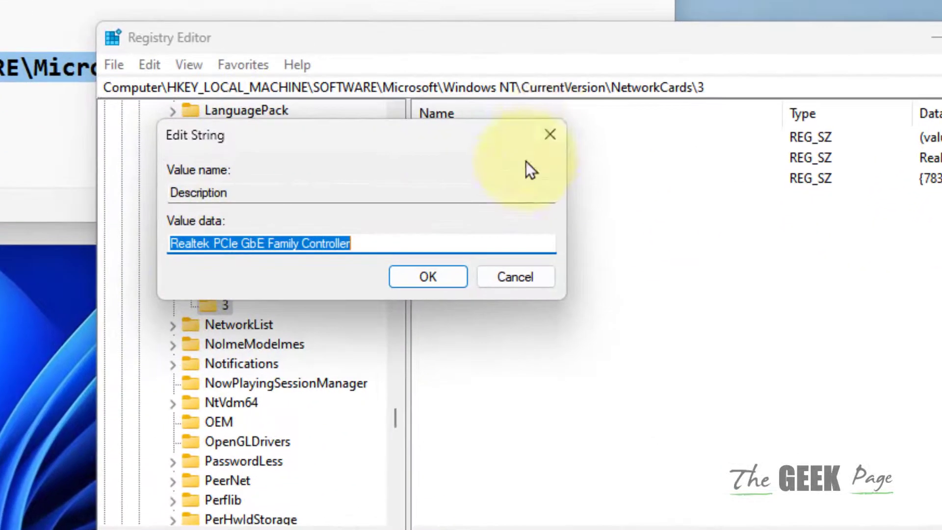
{"action": "left_click", "coordinate": [578, 171]}
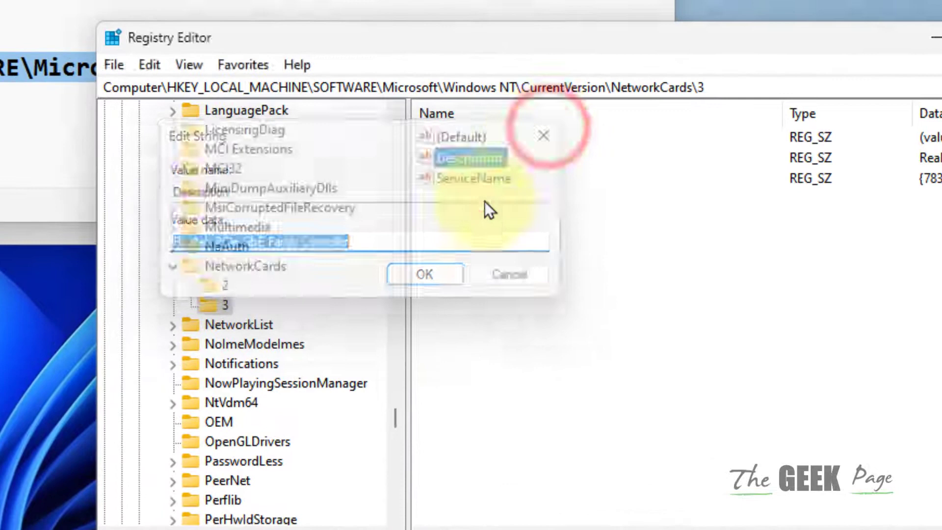
{"action": "left_click", "coordinate": [295, 321]}
{"action": "left_click", "coordinate": [489, 157]}
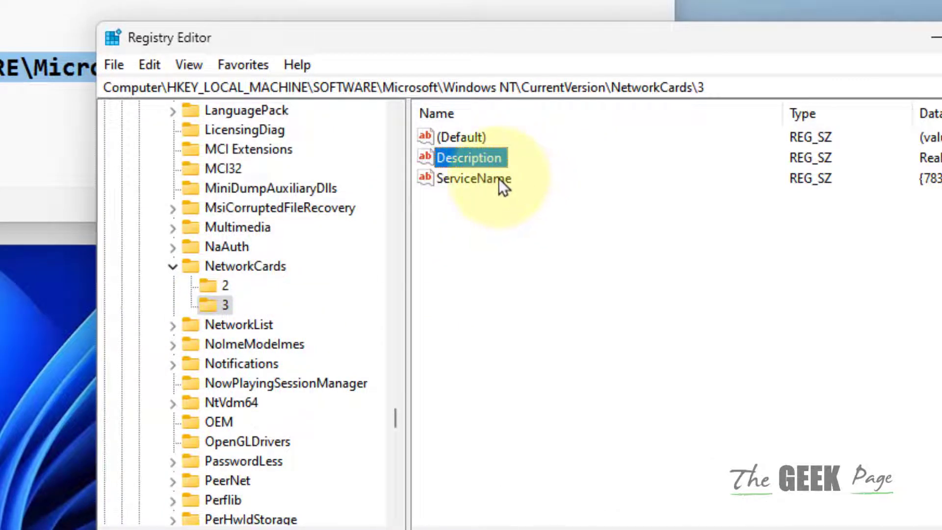
{"action": "left_click", "coordinate": [497, 178]}
{"action": "double_click", "coordinate": [495, 178]}
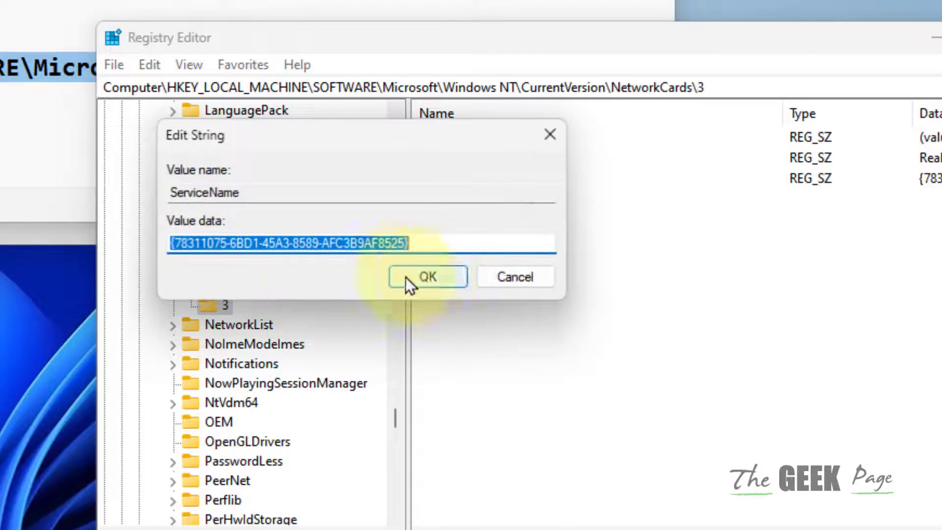
- Copy the GUID {78311075-6BD1-45A3-8589-AFC3B9AF8525} and start a new Notepad
{"action": "right_click", "coordinate": [281, 246]}
{"action": "left_click", "coordinate": [341, 320]}
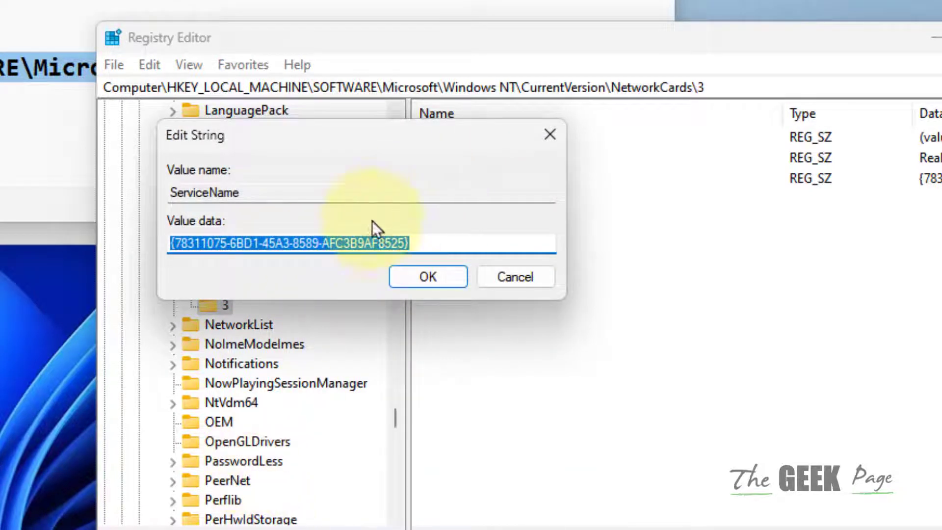
{"action": "right_click", "coordinate": [383, 254]}
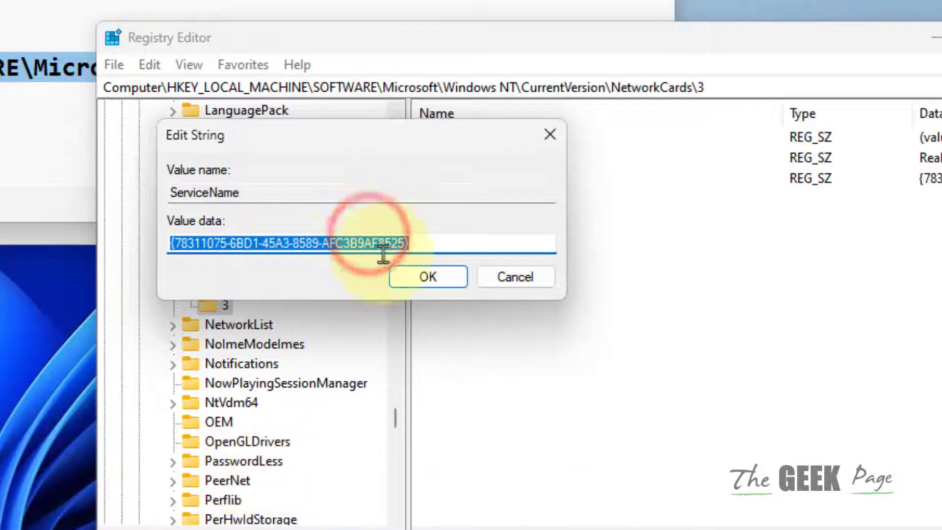
{"action": "right_click", "coordinate": [204, 250]}
{"action": "left_click", "coordinate": [289, 321]}
{"action": "key", "text": "super"}
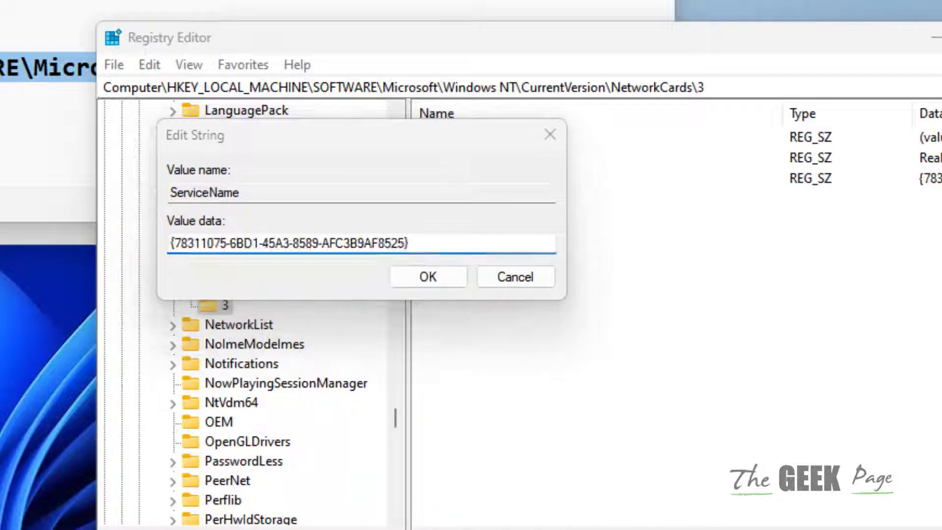
{"action": "type", "text": "notepad"}
{"action": "key", "text": "Return"}
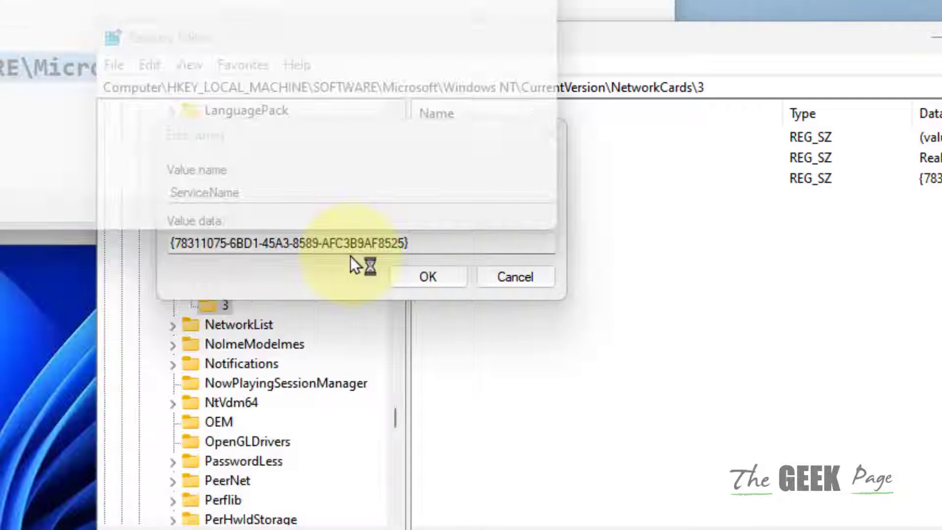
- Paste the adapter GUID into the new Notepad and close the string editor unchanged
{"action": "right_click", "coordinate": [297, 112]}
{"action": "left_click", "coordinate": [362, 269]}
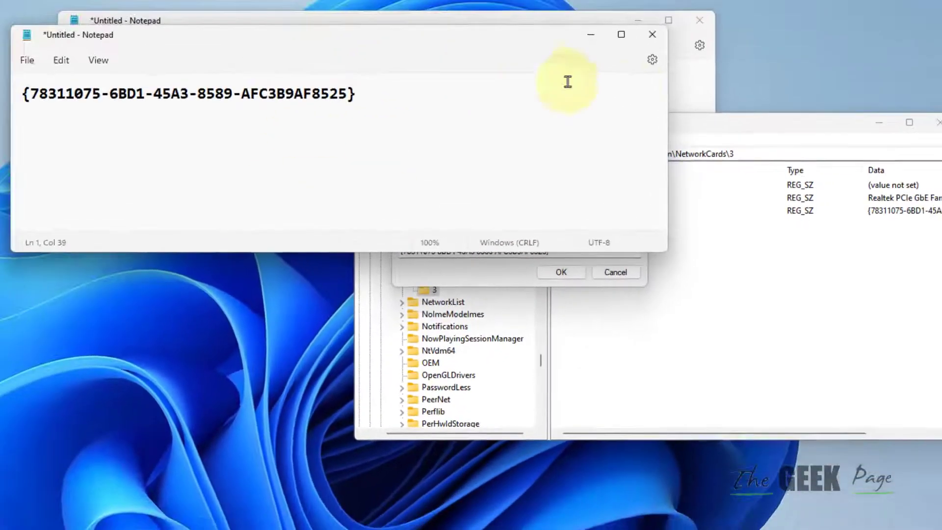
{"action": "left_click", "coordinate": [650, 249]}
{"action": "left_click", "coordinate": [633, 273]}
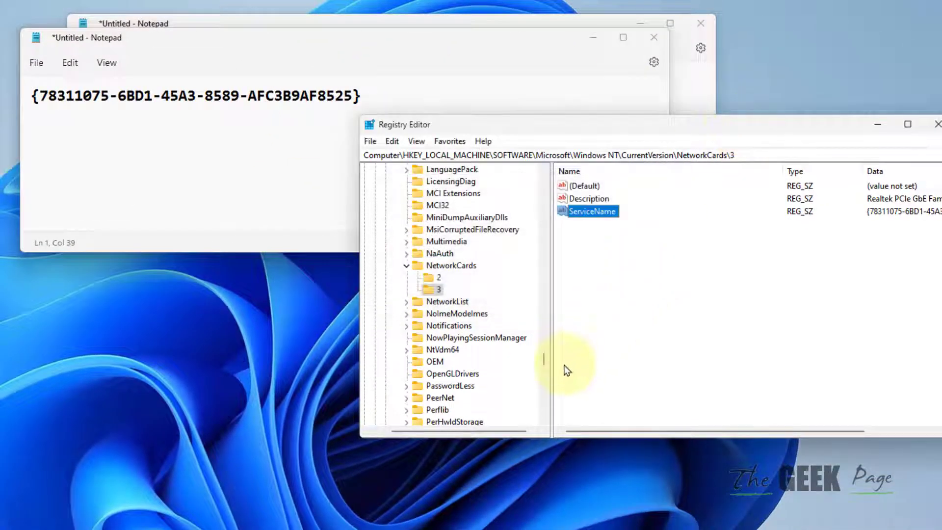
- Copy the Tcpip\Parameters\Interfaces registry path line from the other notes window
{"action": "left_click", "coordinate": [569, 516]}
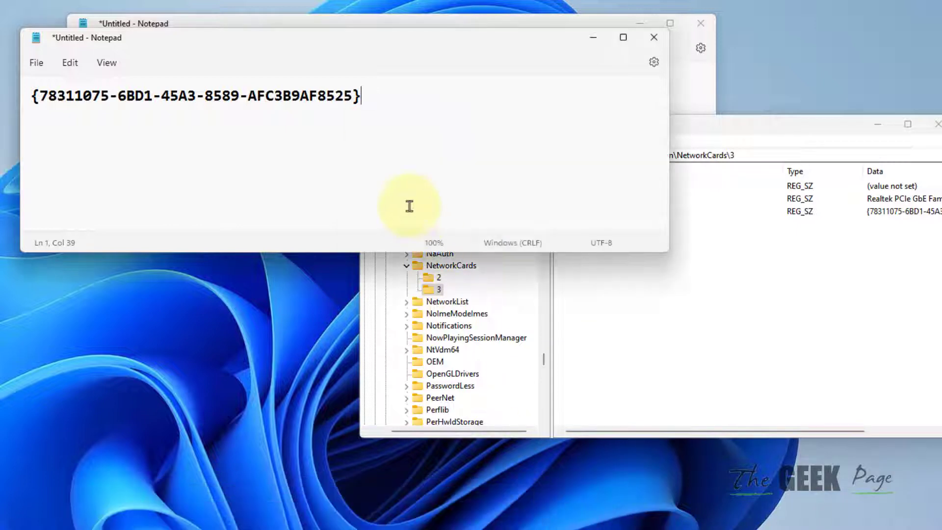
{"action": "mouse_move", "coordinate": [376, 521]}
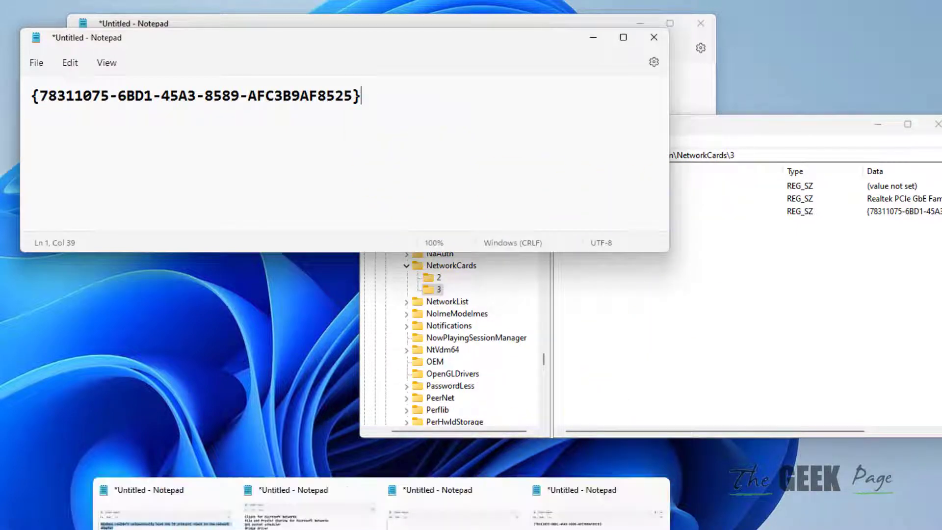
{"action": "left_click", "coordinate": [442, 515]}
{"action": "scroll", "coordinate": [400, 157], "scroll_direction": "down", "scroll_amount": 3}
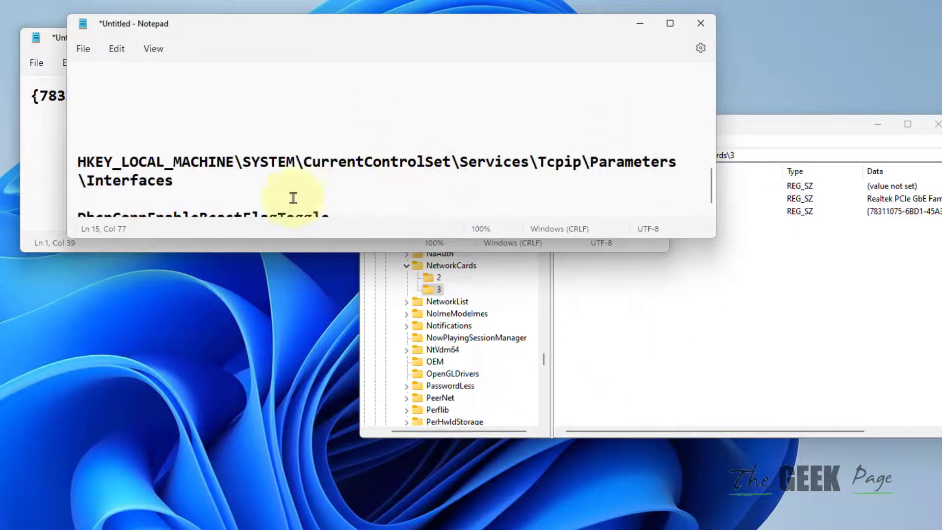
{"action": "triple_click", "coordinate": [184, 181]}
{"action": "right_click", "coordinate": [109, 166]}
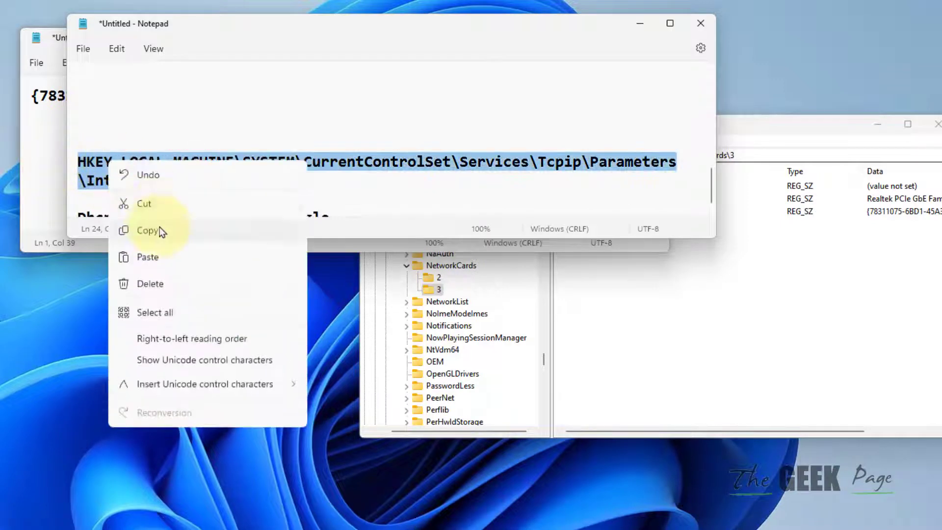
{"action": "left_click", "coordinate": [161, 229]}
- Paste the Interfaces path into Registry Editor's address bar, go there and widen the tree
{"action": "left_click", "coordinate": [758, 173]}
{"action": "left_click", "coordinate": [814, 154]}
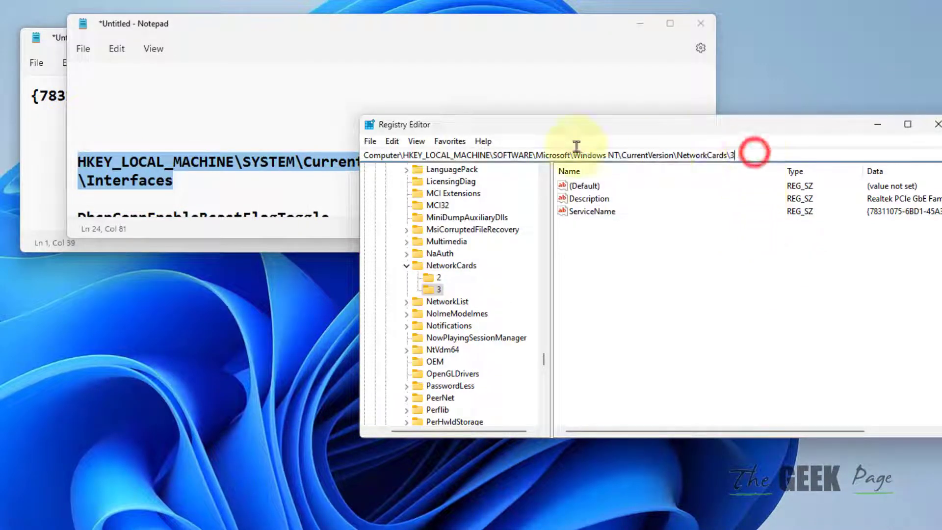
{"action": "right_click", "coordinate": [472, 156]}
{"action": "left_click", "coordinate": [526, 220]}
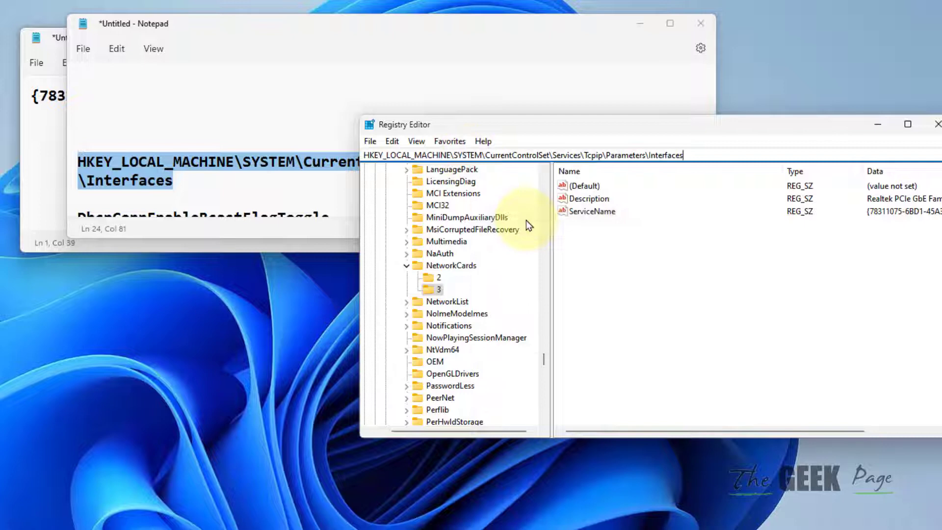
{"action": "key", "text": "Return"}
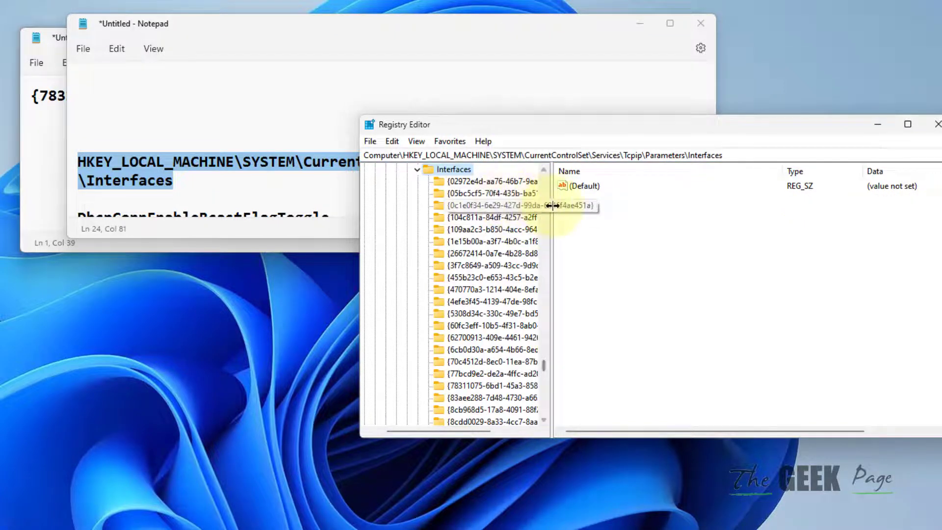
{"action": "left_click_drag", "start_coordinate": [551, 186], "coordinate": [718, 199]}
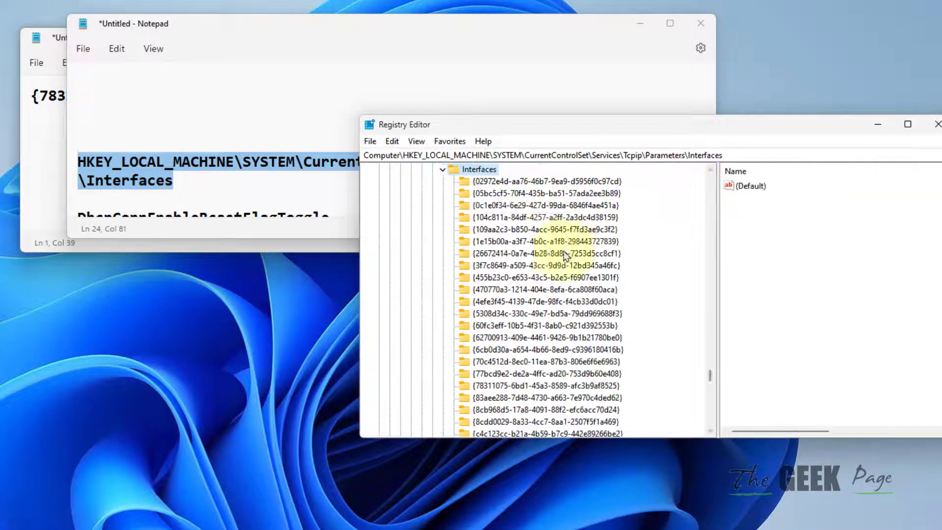
- Match the Notepad GUID and open key {78311075-6bd1-45a3-8589-afc3b9af8525} to show its values
{"action": "left_click", "coordinate": [58, 142]}
{"action": "left_click", "coordinate": [369, 93]}
{"action": "key", "text": "ctrl+a"}
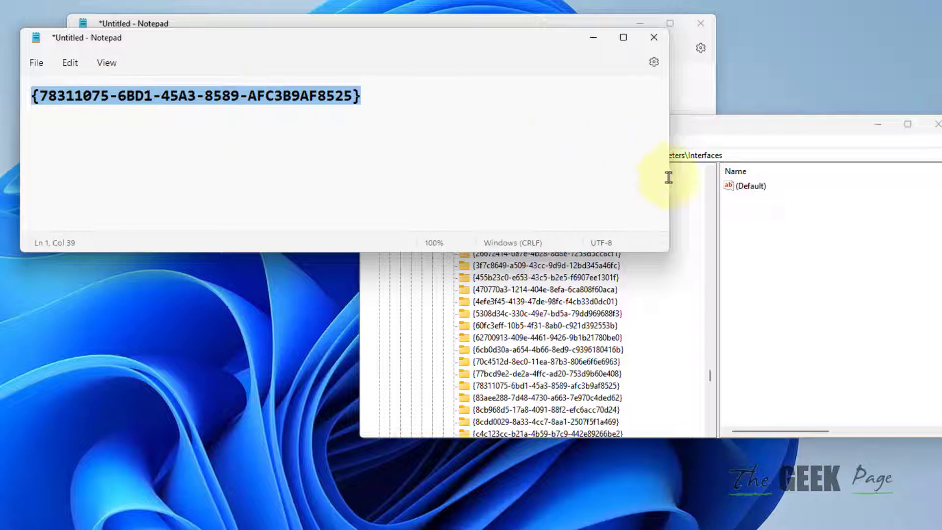
{"action": "left_click", "coordinate": [685, 247]}
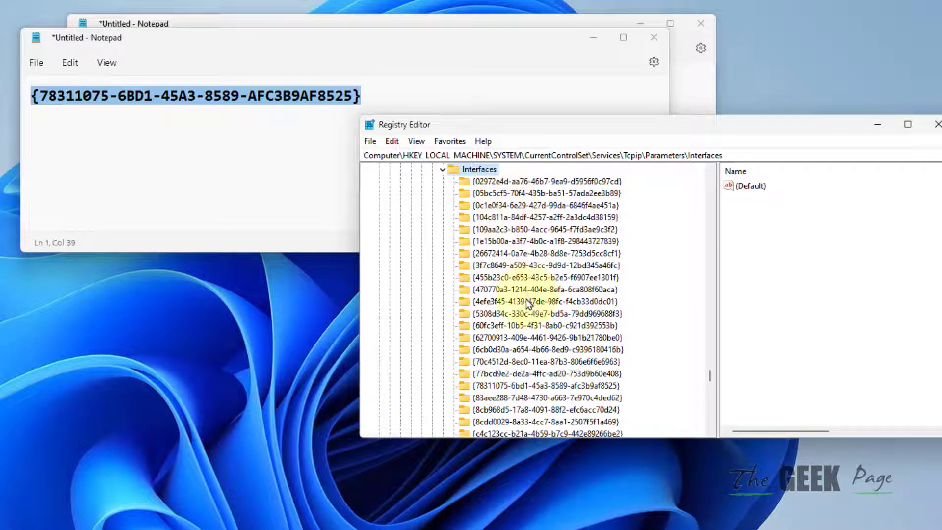
{"action": "scroll", "coordinate": [526, 298], "scroll_direction": "down", "scroll_amount": 1}
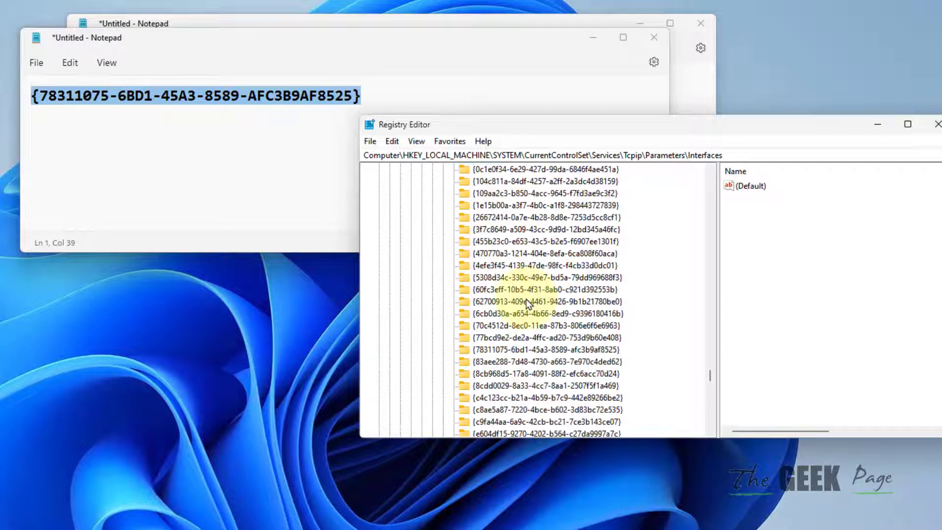
{"action": "left_click", "coordinate": [508, 350]}
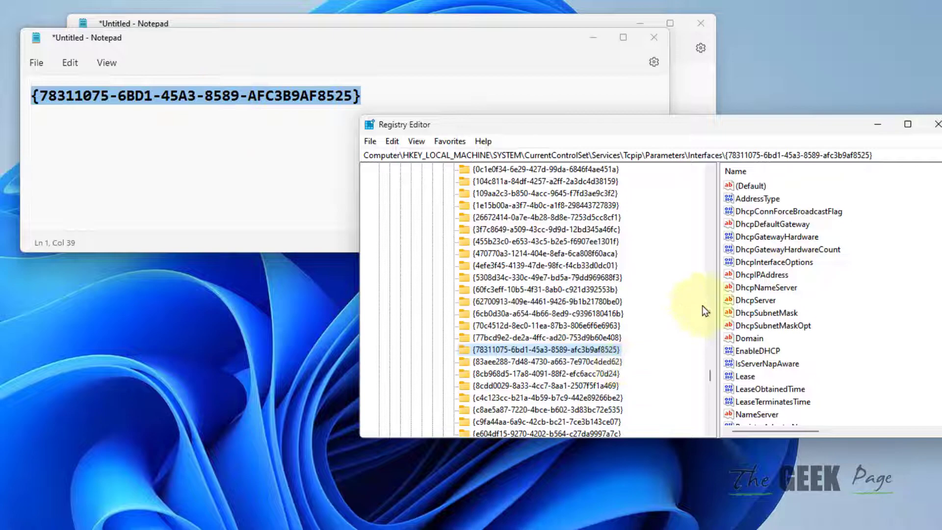
{"action": "left_click_drag", "start_coordinate": [715, 302], "coordinate": [644, 307]}
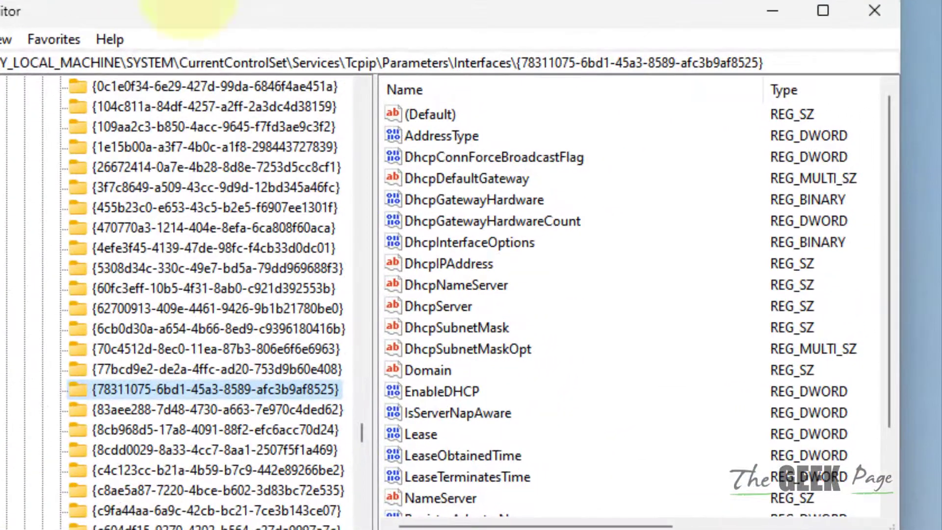
- Add a new DWORD (32-bit) value to the {78311075-6bd1-45a3-8589-afc3b9af8525} interface key
{"action": "key", "text": "alt+Tab"}
{"action": "scroll", "coordinate": [91, 114], "scroll_direction": "down", "scroll_amount": 1}
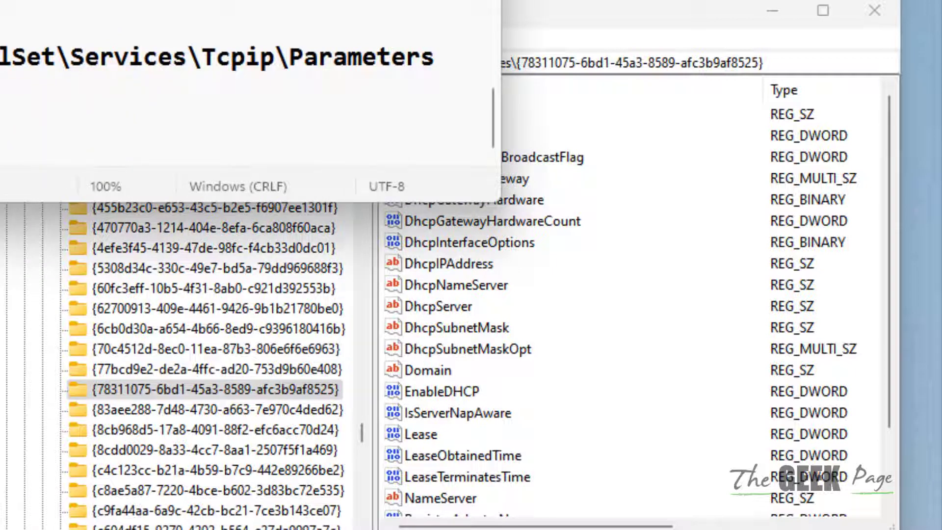
{"action": "right_click", "coordinate": [579, 375]}
{"action": "mouse_move", "coordinate": [595, 386]}
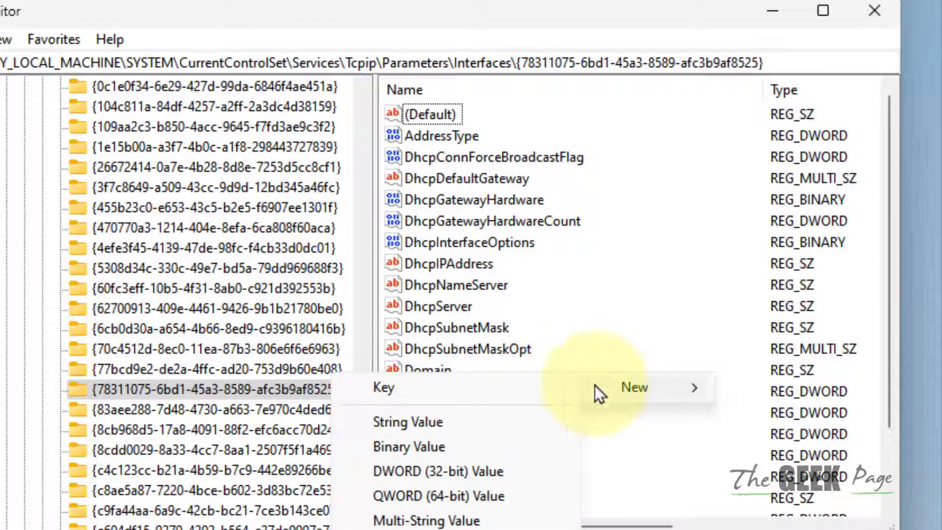
{"action": "left_click", "coordinate": [457, 472]}
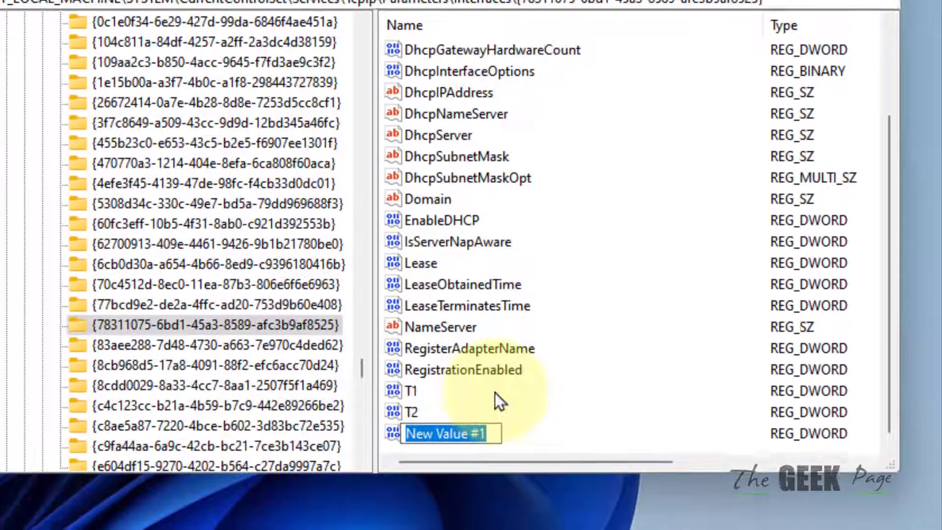
{"action": "key", "text": "Return"}
- Rename New Value #1 to DhcpConnEnableBcastFlagToggle
{"action": "right_click", "coordinate": [480, 434]}
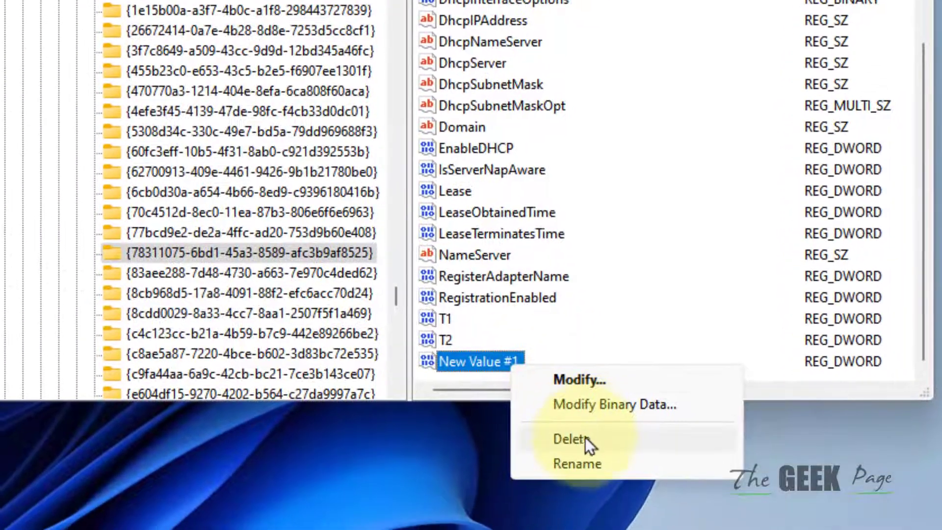
{"action": "left_click", "coordinate": [582, 462]}
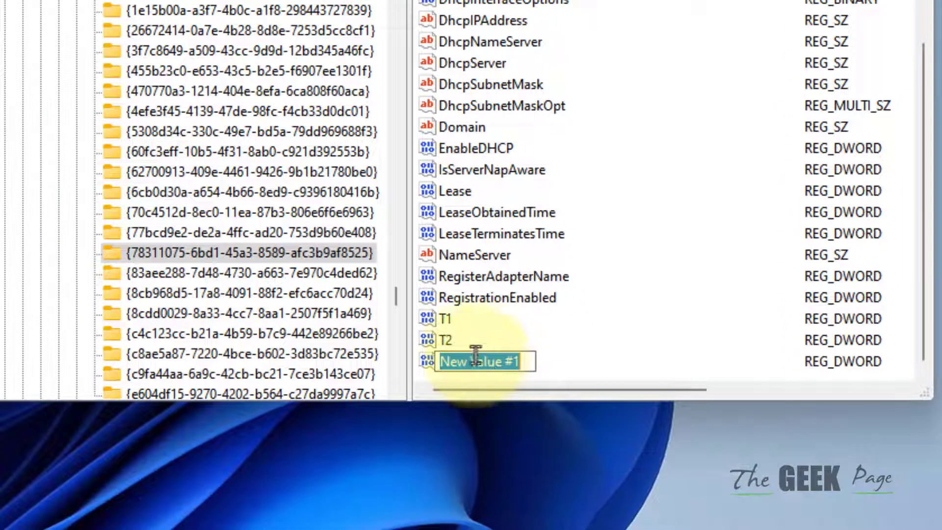
{"action": "right_click", "coordinate": [506, 361]}
{"action": "left_click", "coordinate": [548, 140]}
{"action": "left_click", "coordinate": [611, 245]}
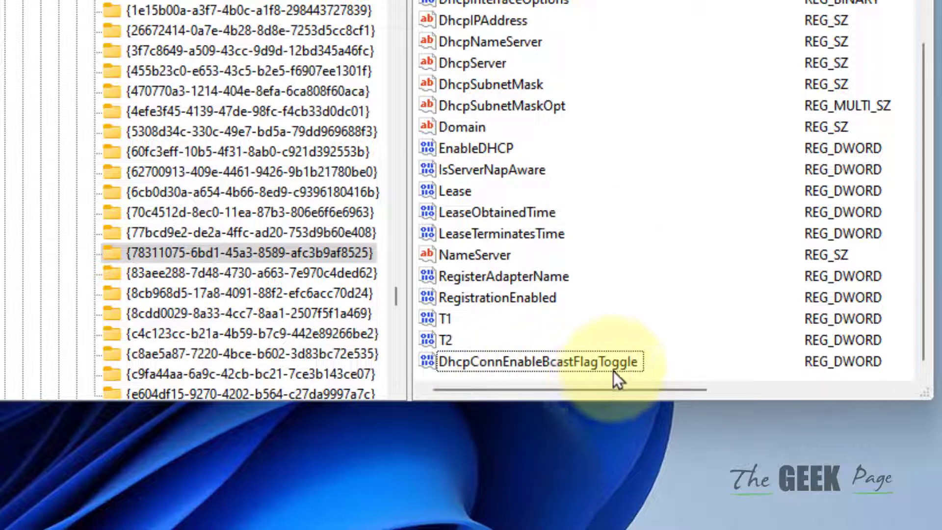
- Enter 1 as the value data of DhcpConnEnableBcastFlagToggle and save it
{"action": "left_click", "coordinate": [530, 370]}
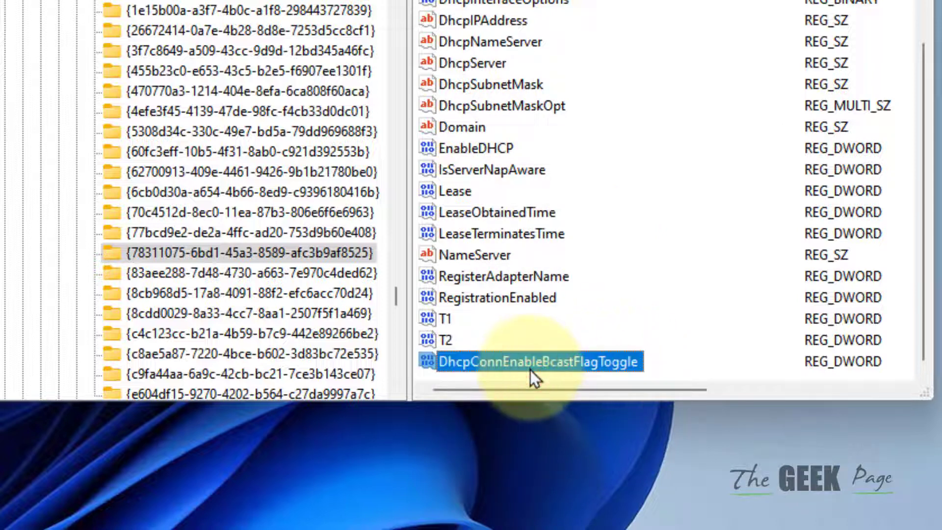
{"action": "double_click", "coordinate": [530, 370]}
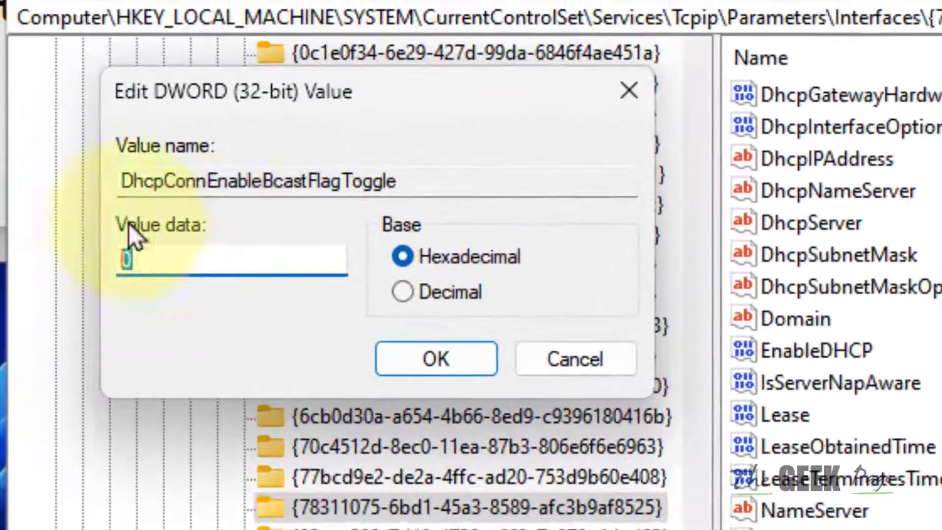
{"action": "type", "text": "1"}
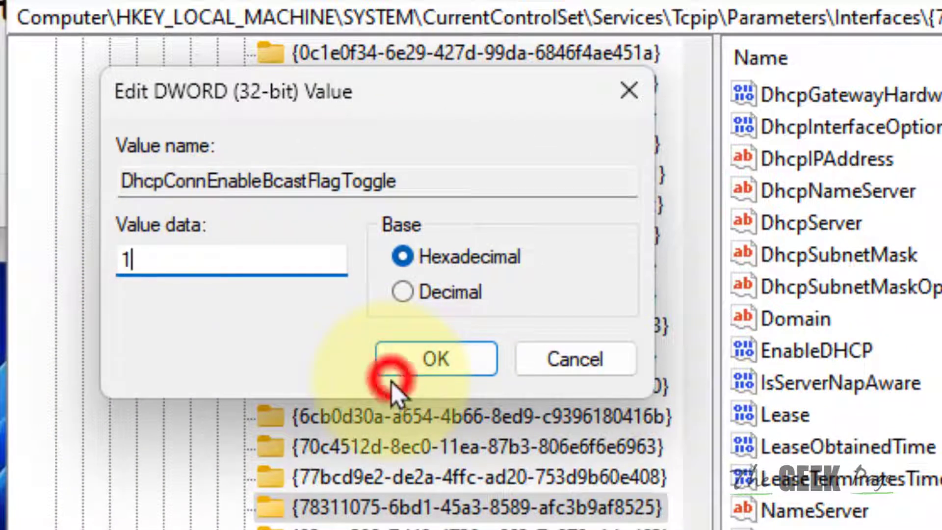
{"action": "left_click", "coordinate": [416, 369]}
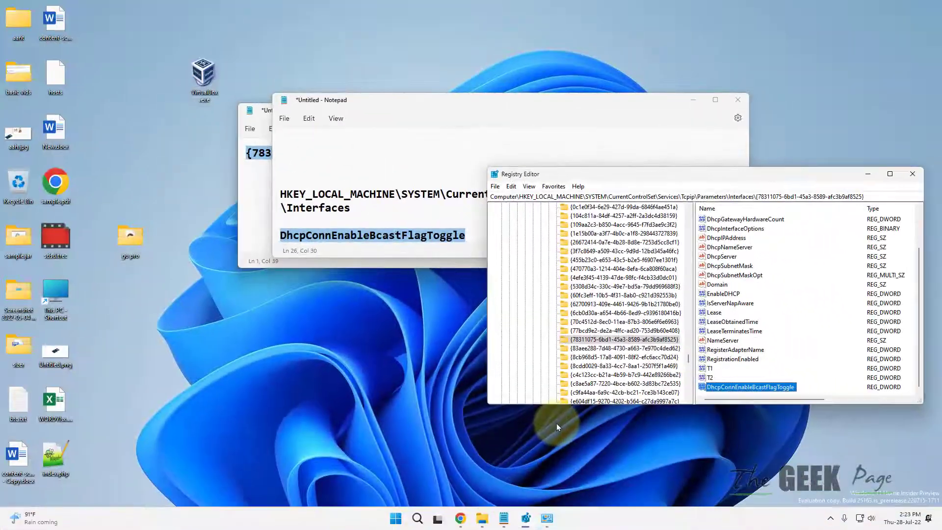